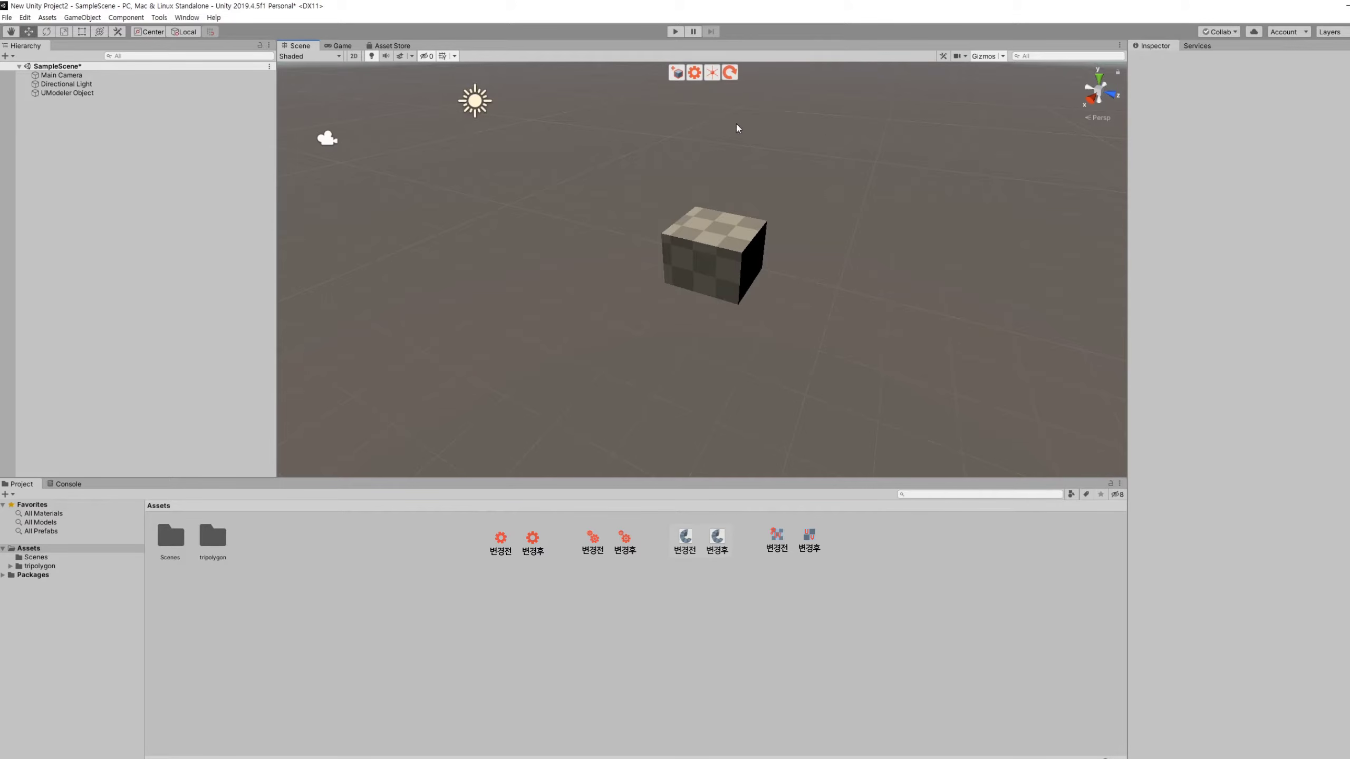
Open the UV Editor for the existing UModeler cube, look over its window, and close it.
click(156, 93)
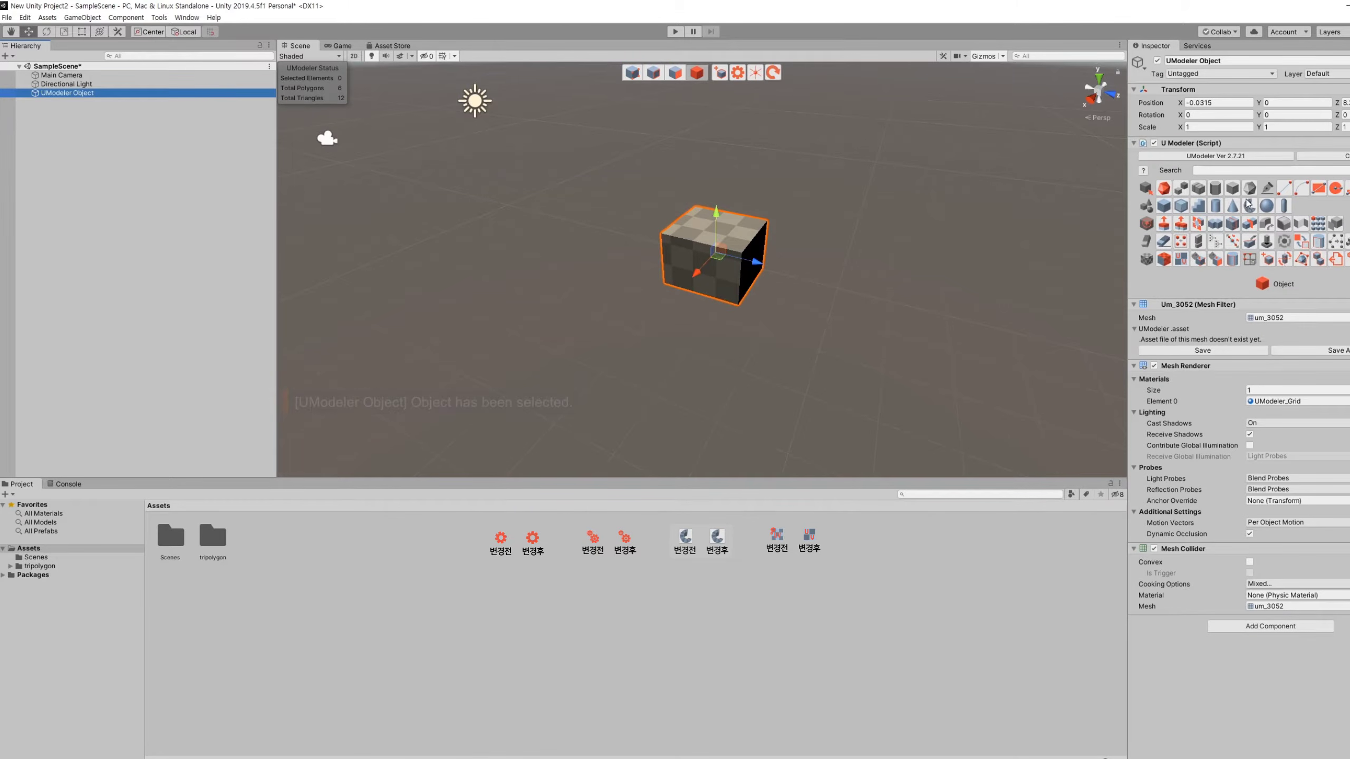
mouse_move(1250, 208)
click(1180, 258)
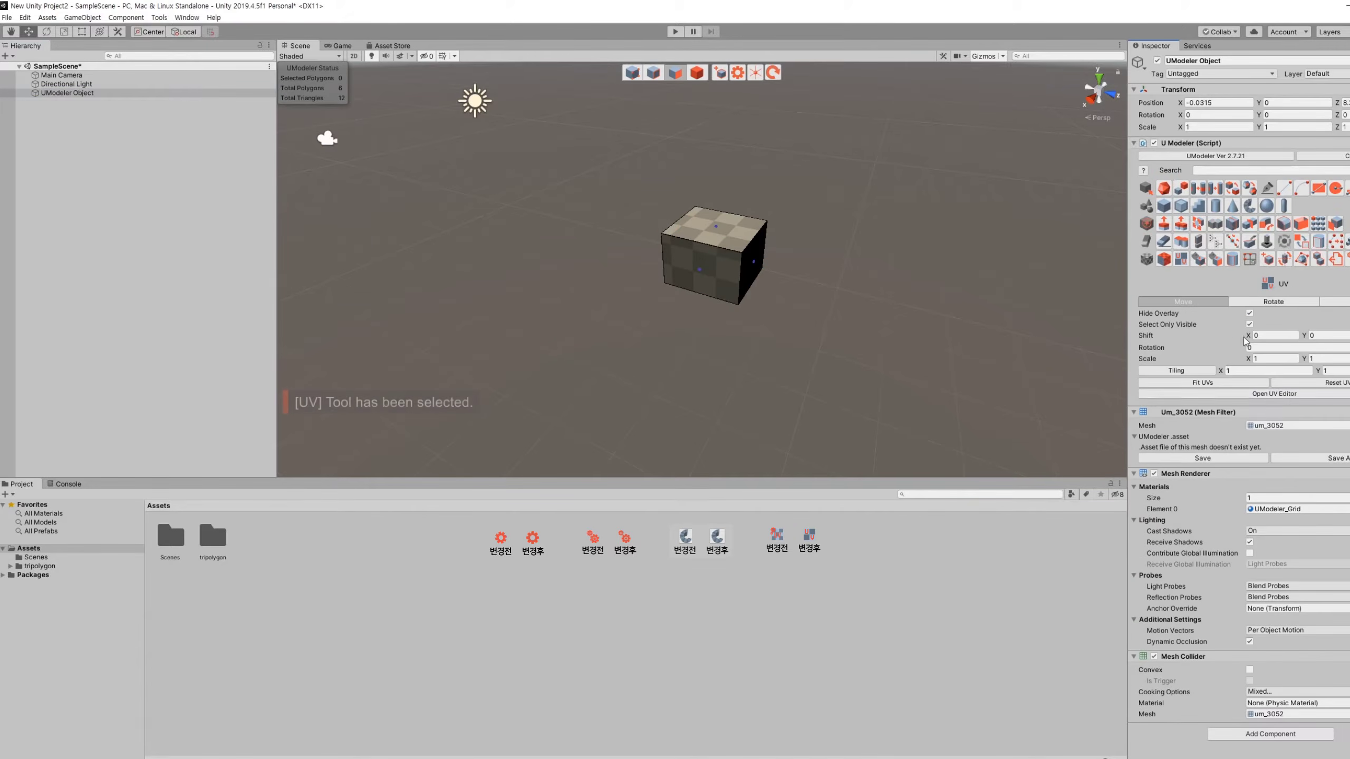
click(1290, 394)
drag(386, 150, 957, 188)
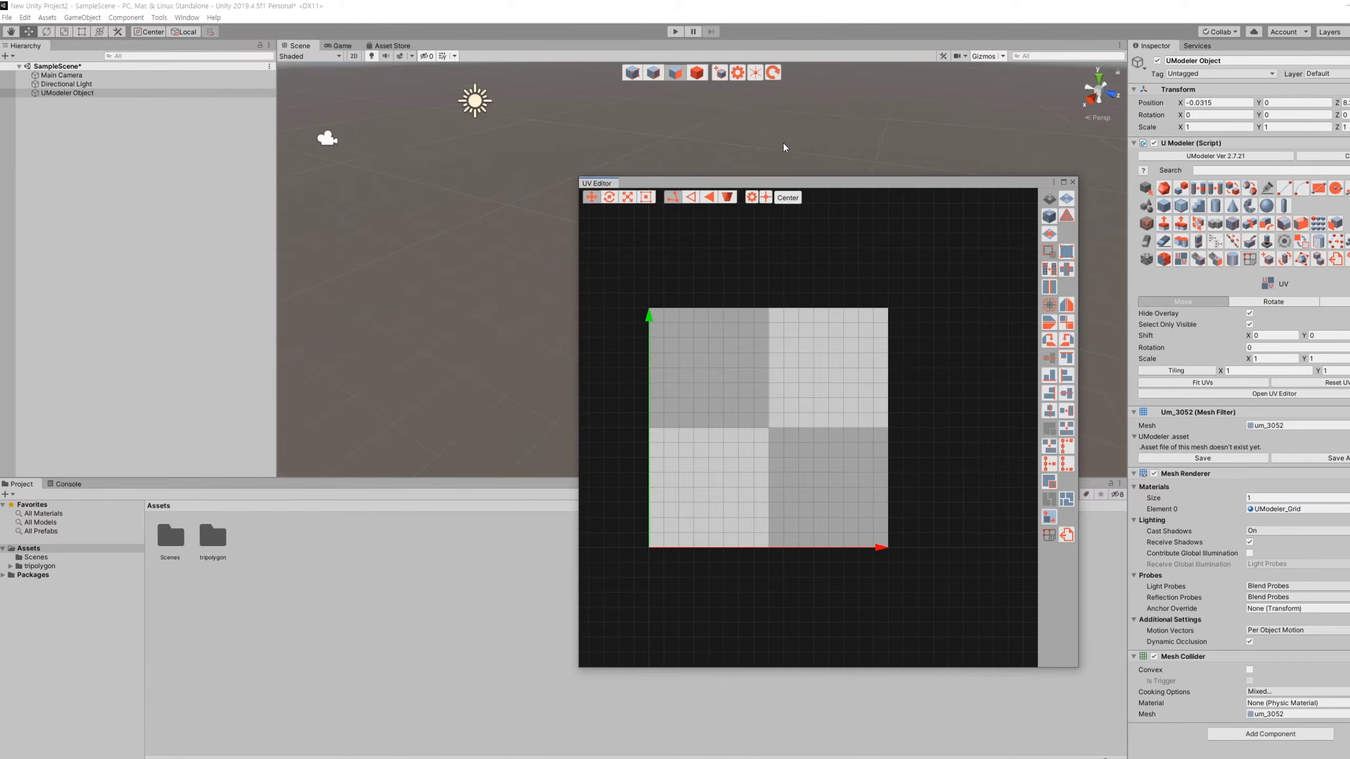
drag(783, 180, 761, 115)
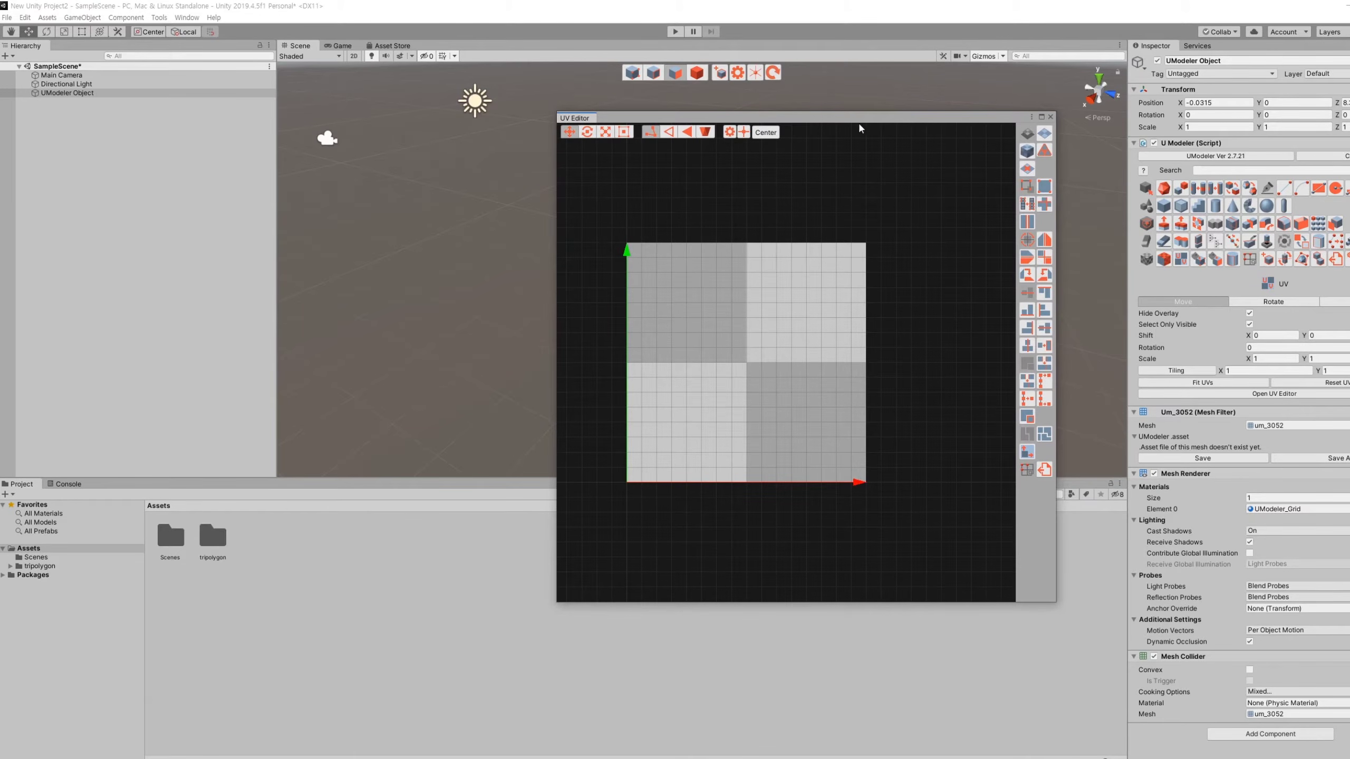
click(1050, 118)
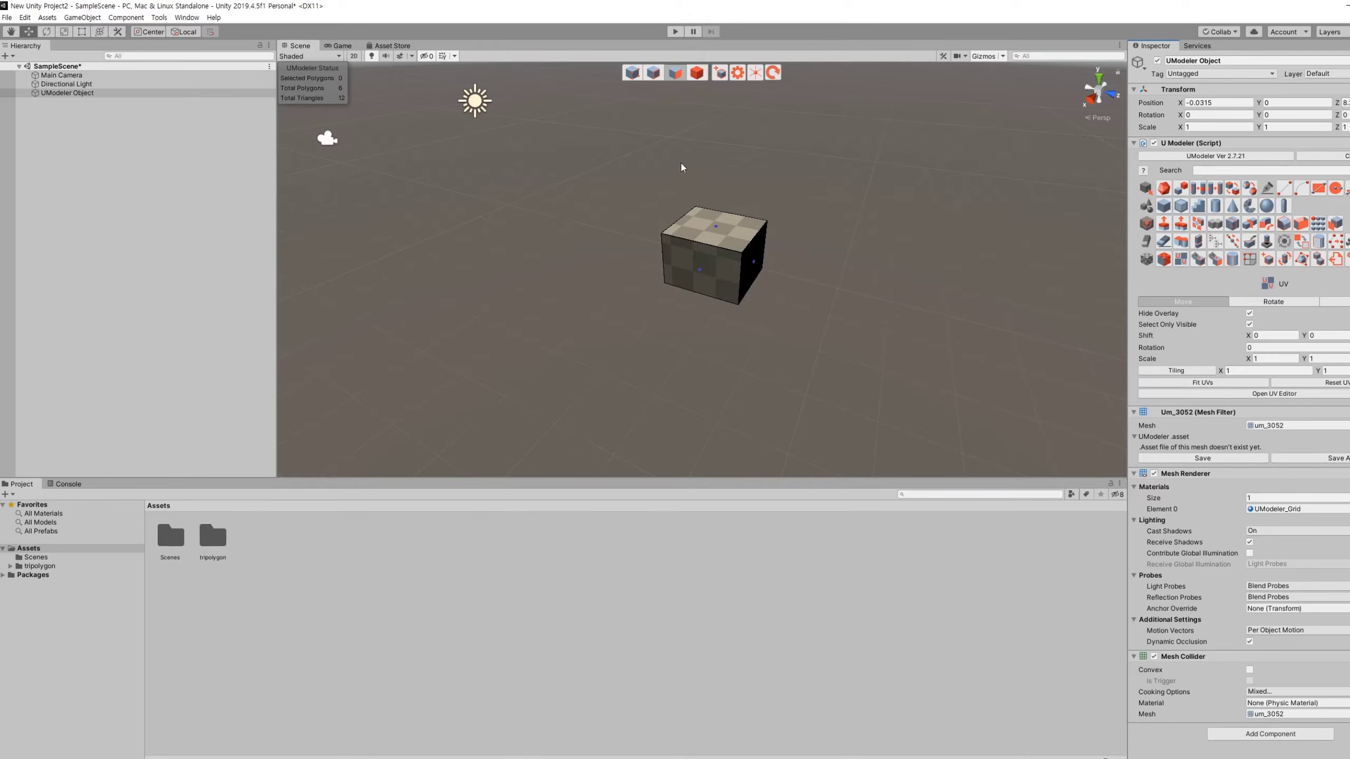
Delete the existing UModeler cube object from the scene.
click(721, 242)
key(Delete)
click(152, 93)
key(Delete)
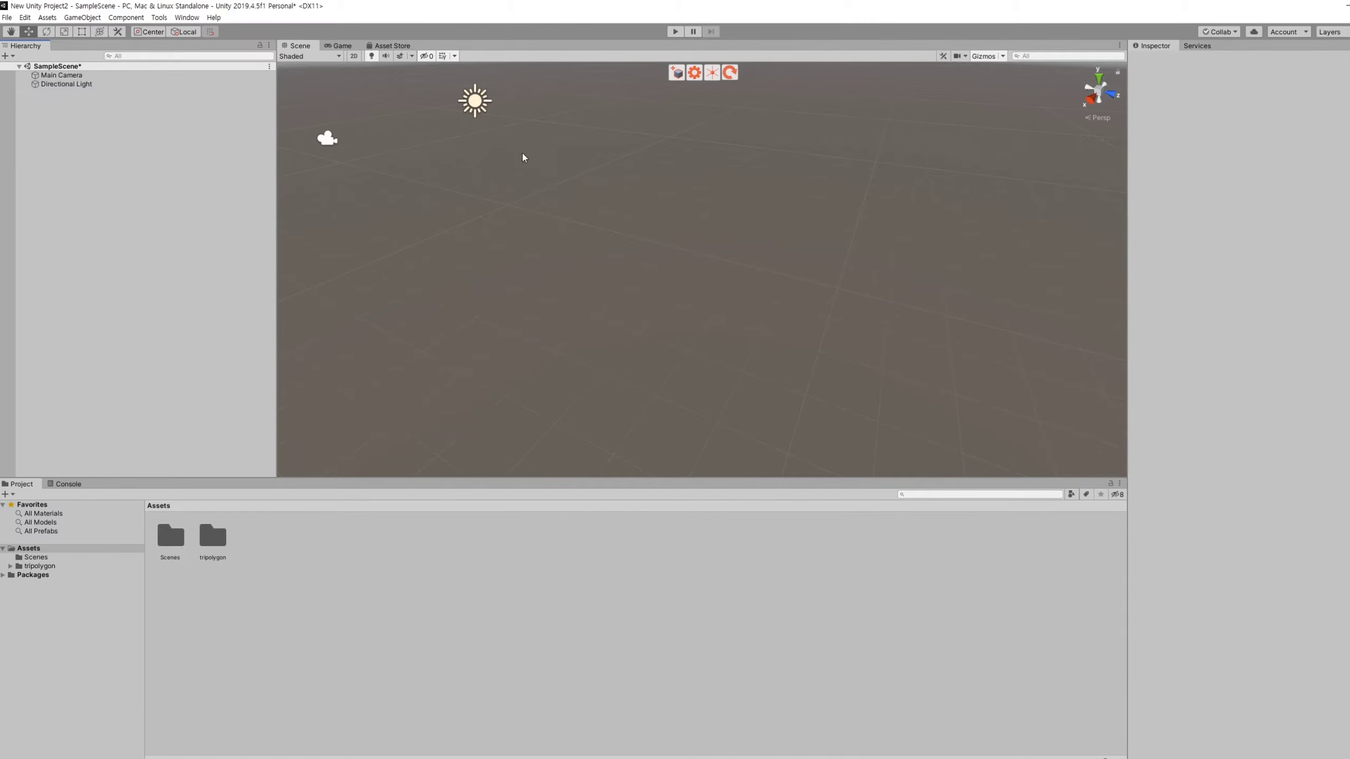
Create a new UModeler object and draw a box about 2.3 wide, 2.65 deep and 2.08 high.
click(681, 74)
drag(760, 216, 645, 229)
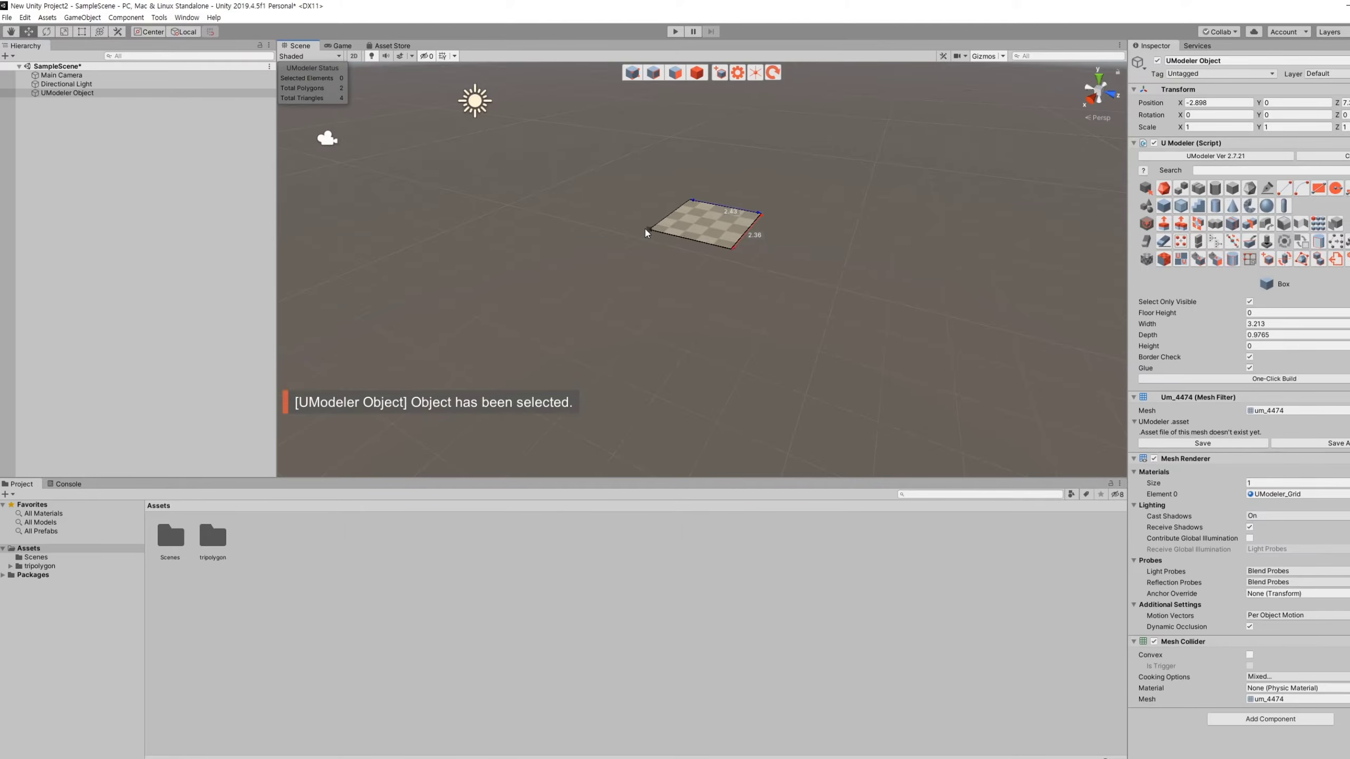
click(678, 151)
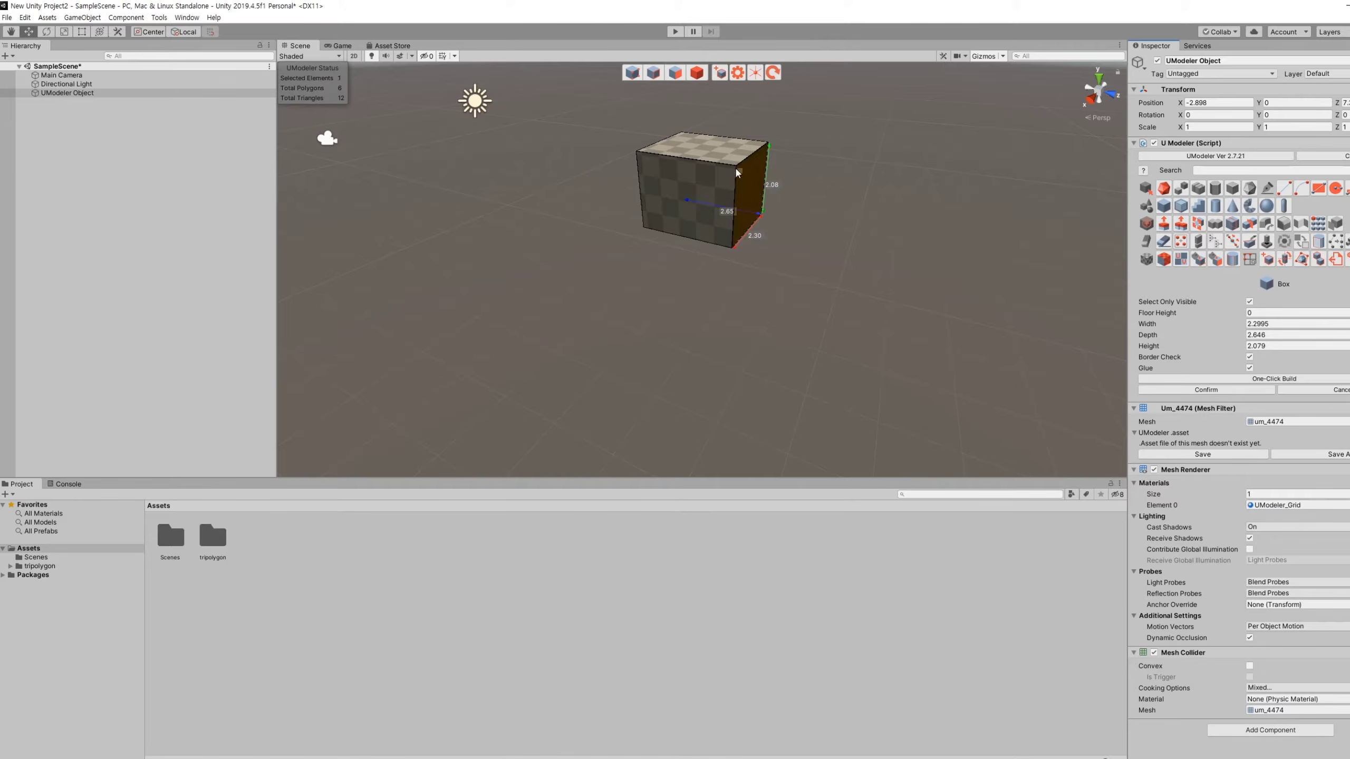
click(720, 167)
click(884, 213)
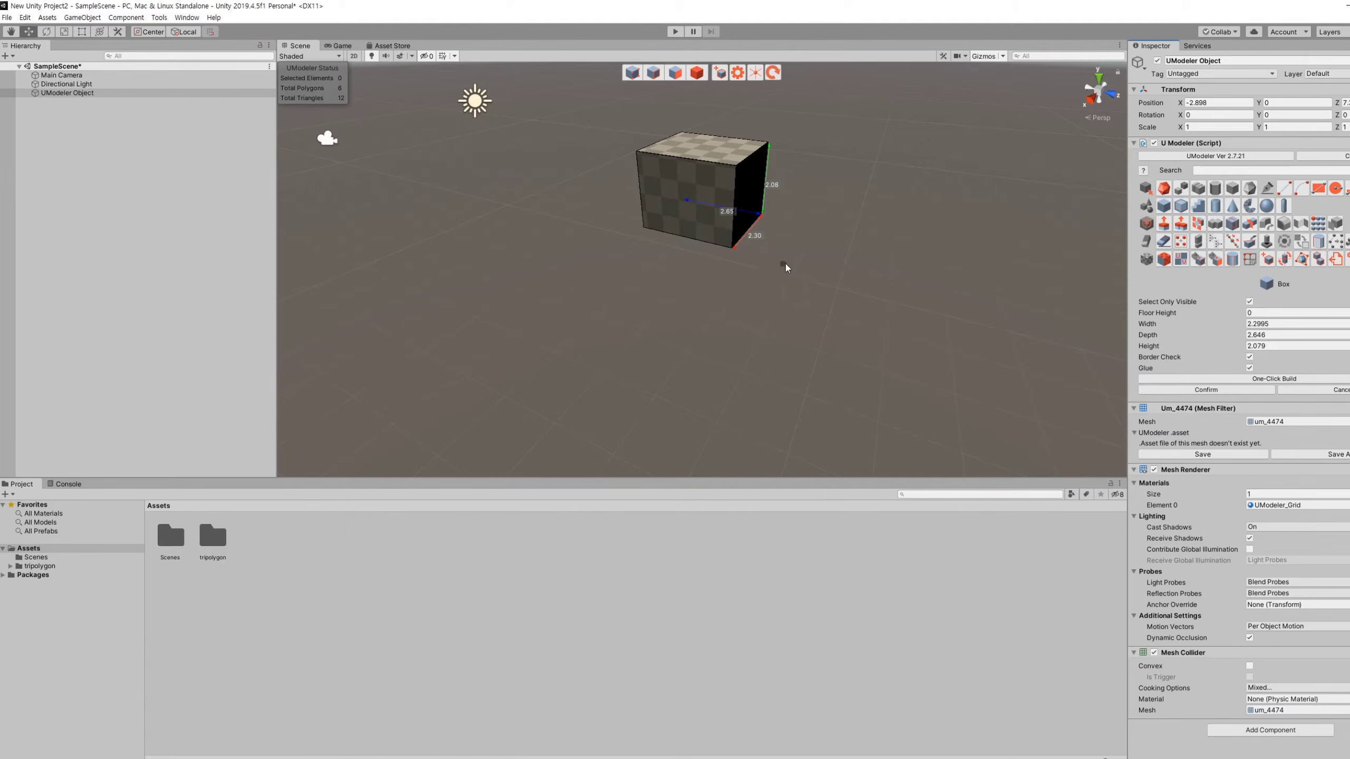
Draw a room shape beside the box, about 2.99 wide, 2.9 deep and 2.77 high.
key(f)
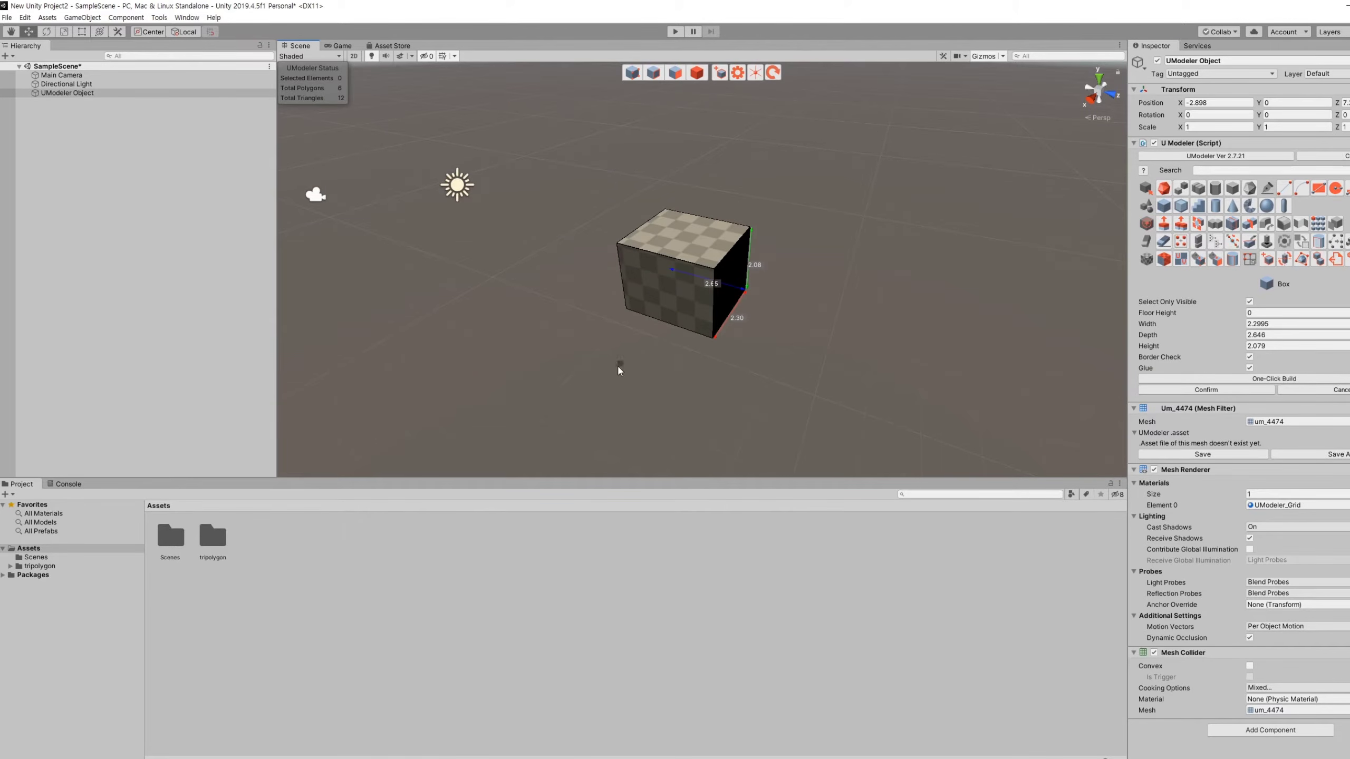
click(640, 304)
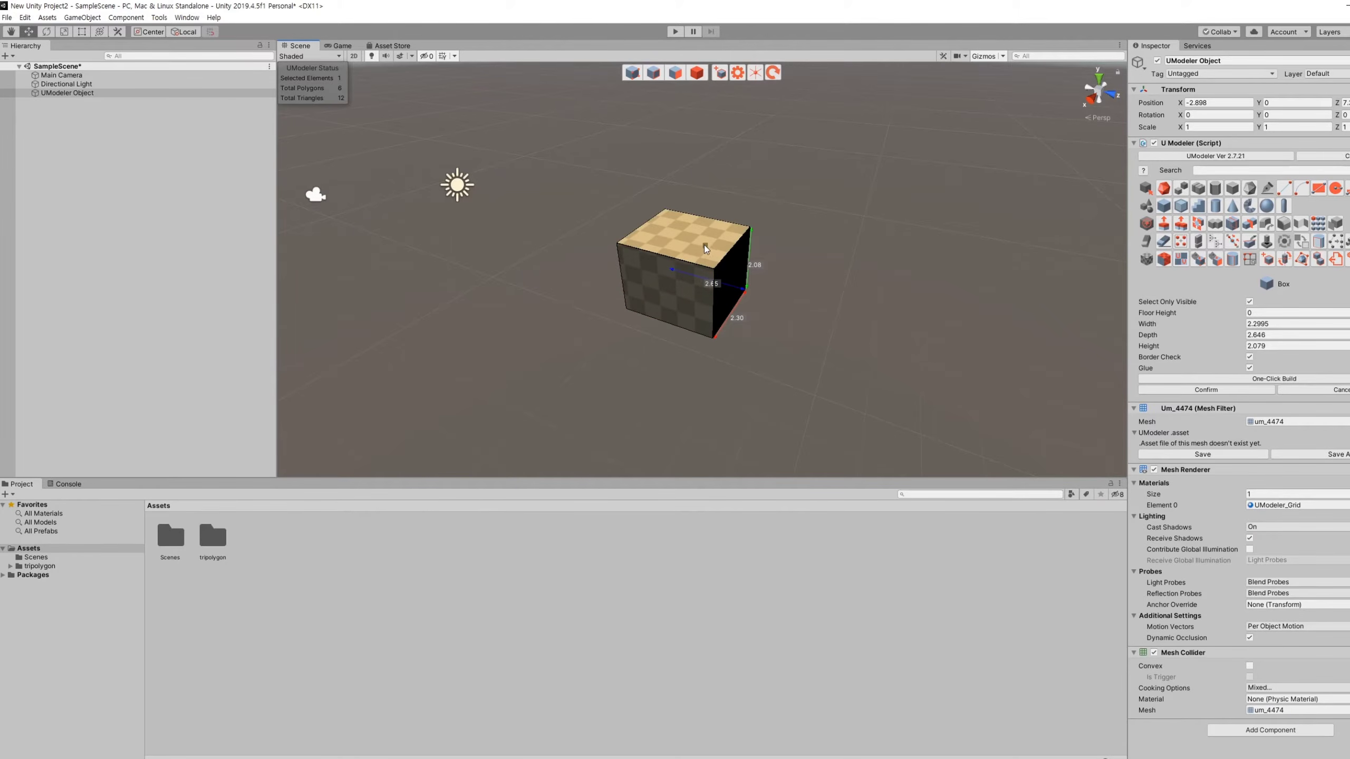
click(719, 271)
click(835, 344)
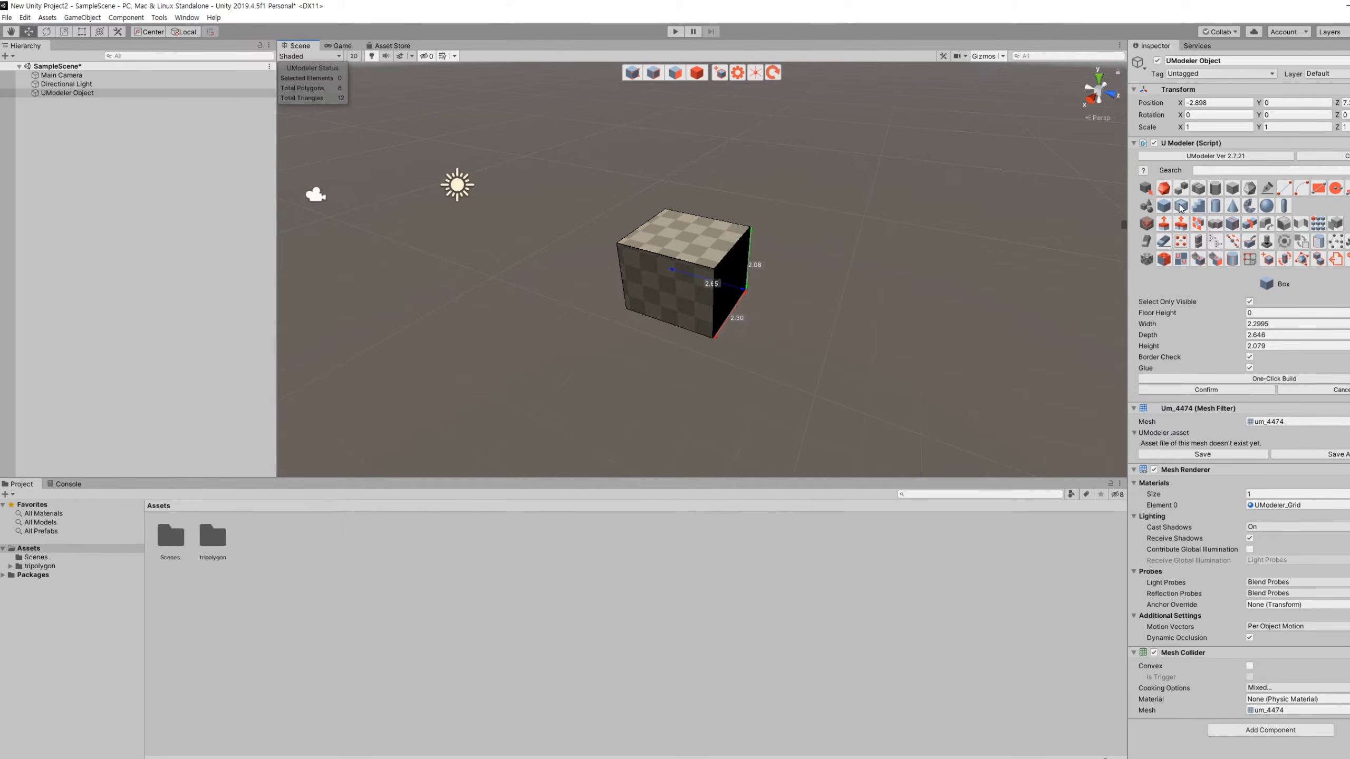
click(1181, 206)
mouse_move(901, 289)
mouse_down()
mouse_move(947, 293)
mouse_move(982, 239)
mouse_up()
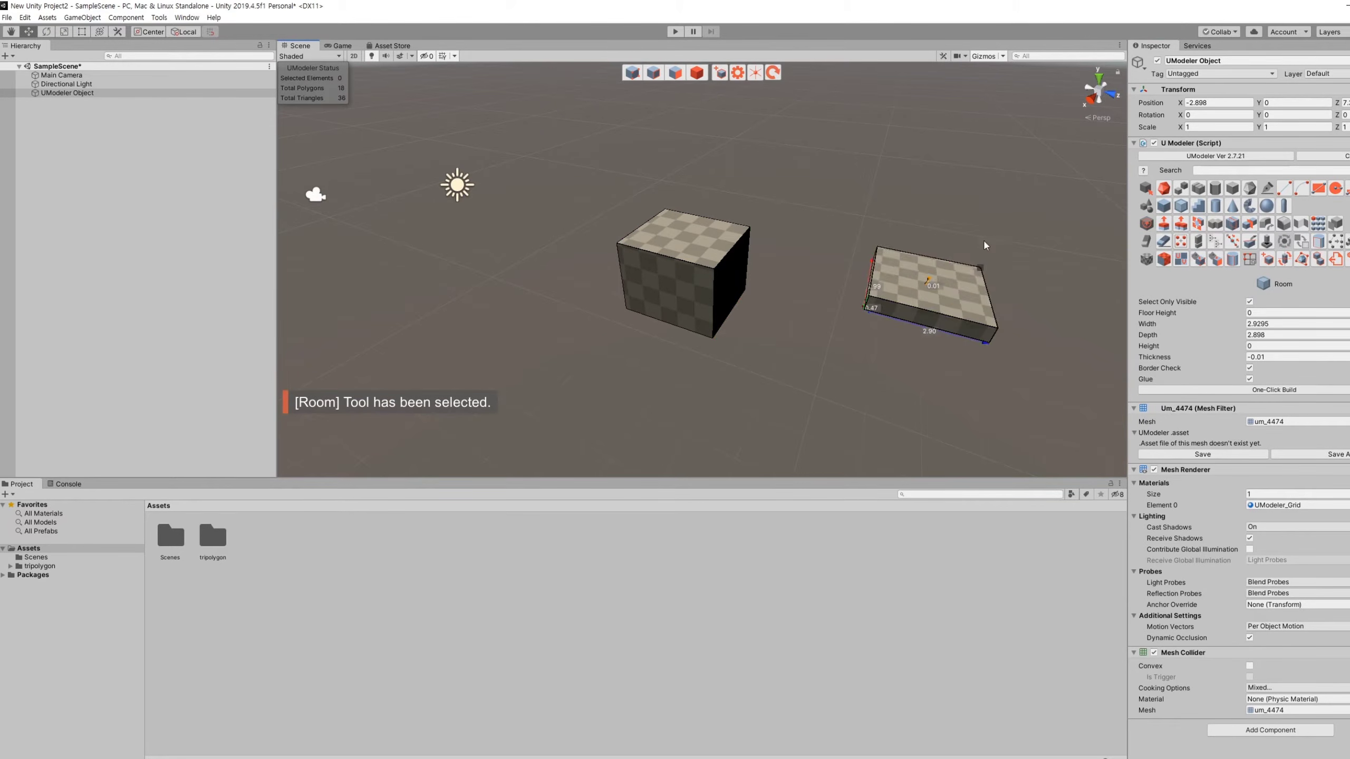
click(957, 242)
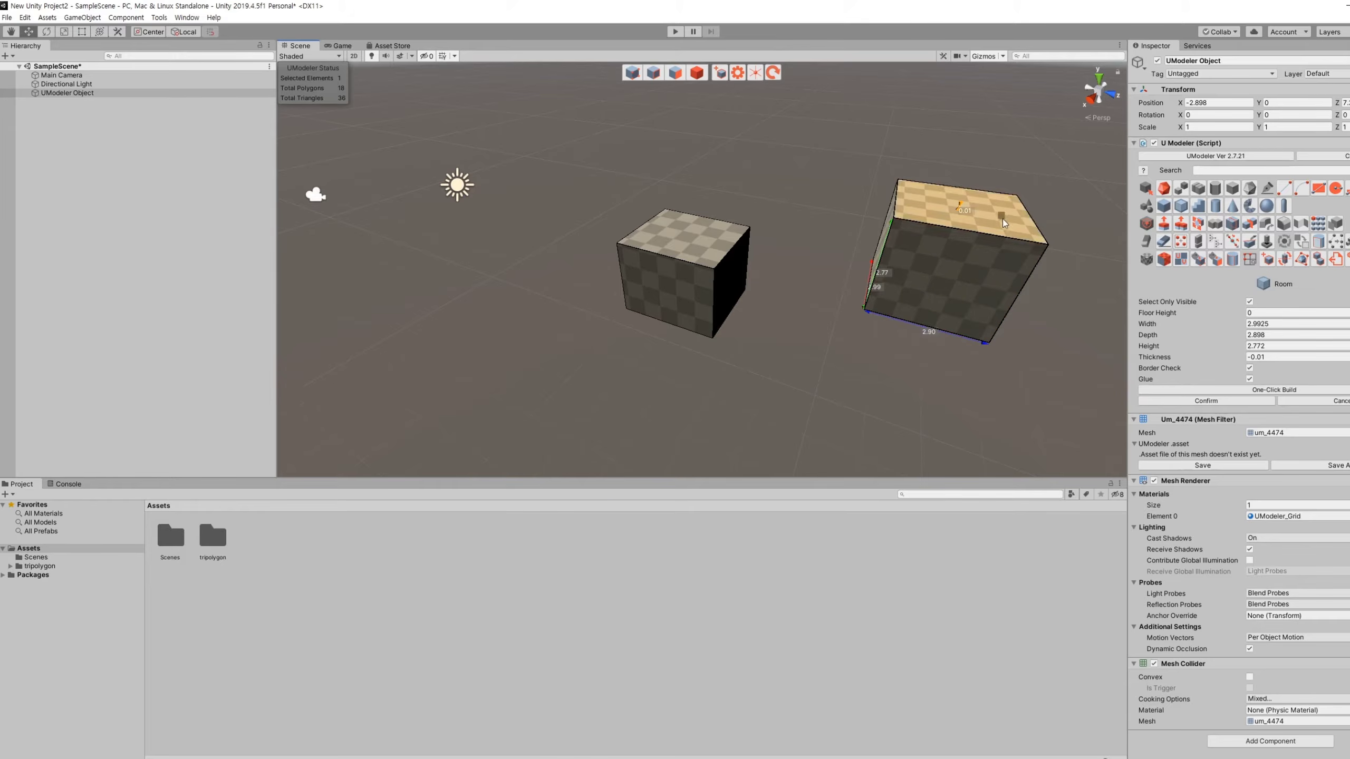
Draw a straight stair on the other side of the box, about 3.87 wide, 4.91 deep and 4.44 high.
scroll(903, 255, down, 5)
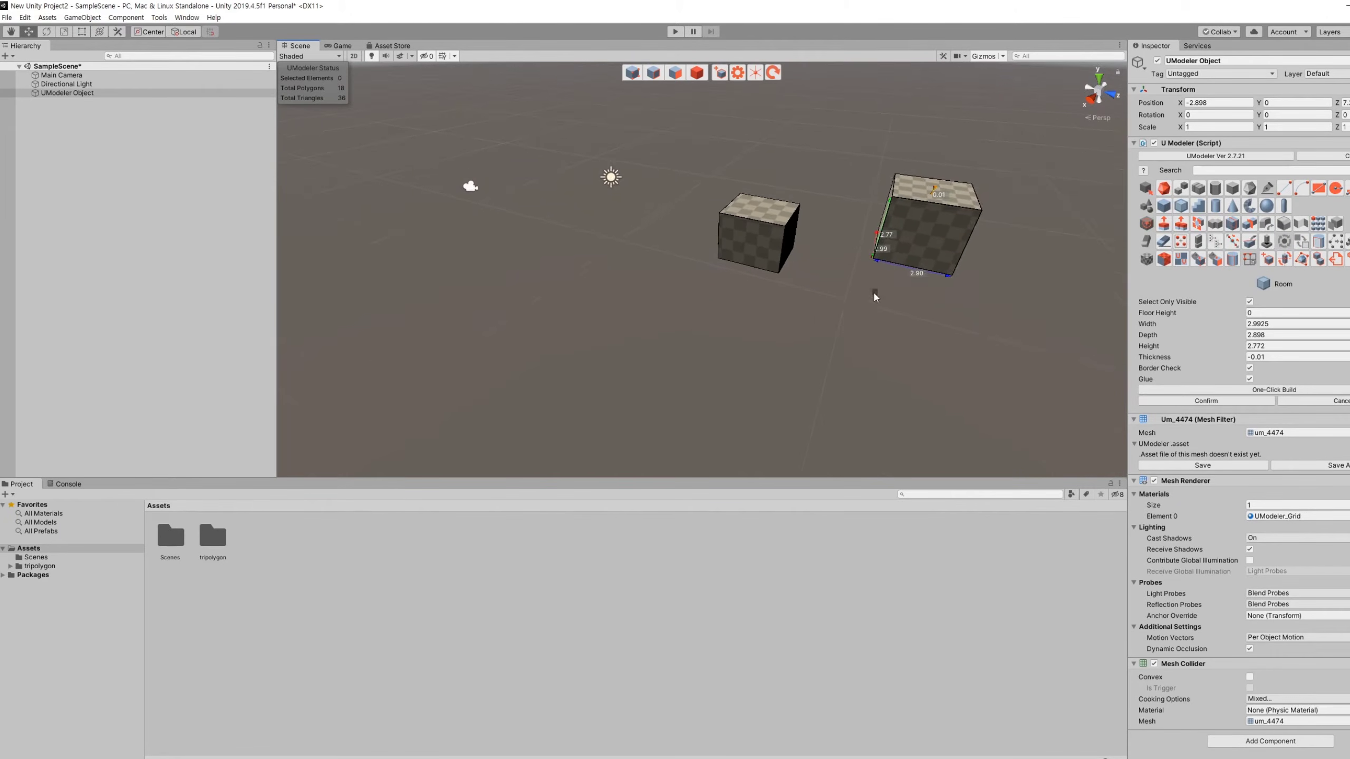
middle_drag(874, 296, 872, 327)
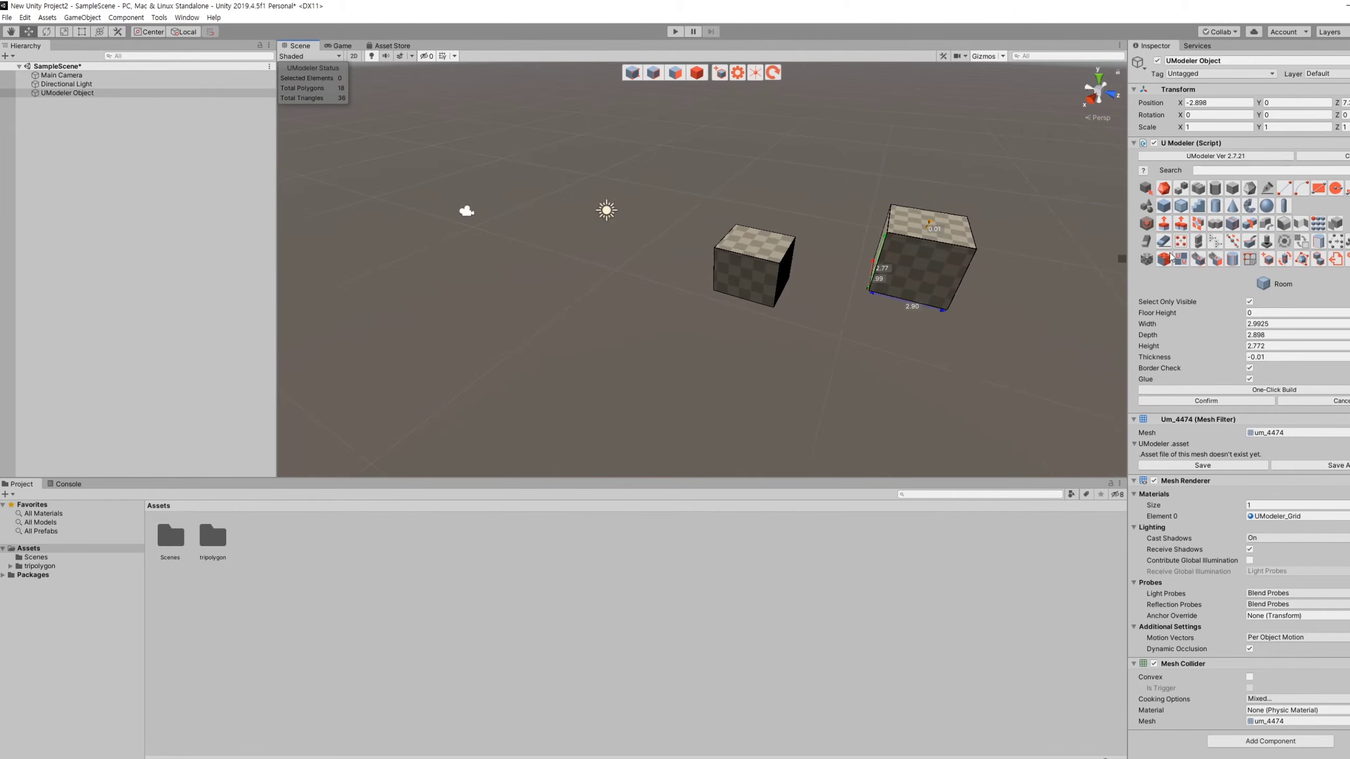
click(1198, 206)
mouse_move(564, 277)
mouse_down()
mouse_move(655, 338)
mouse_move(577, 355)
mouse_up()
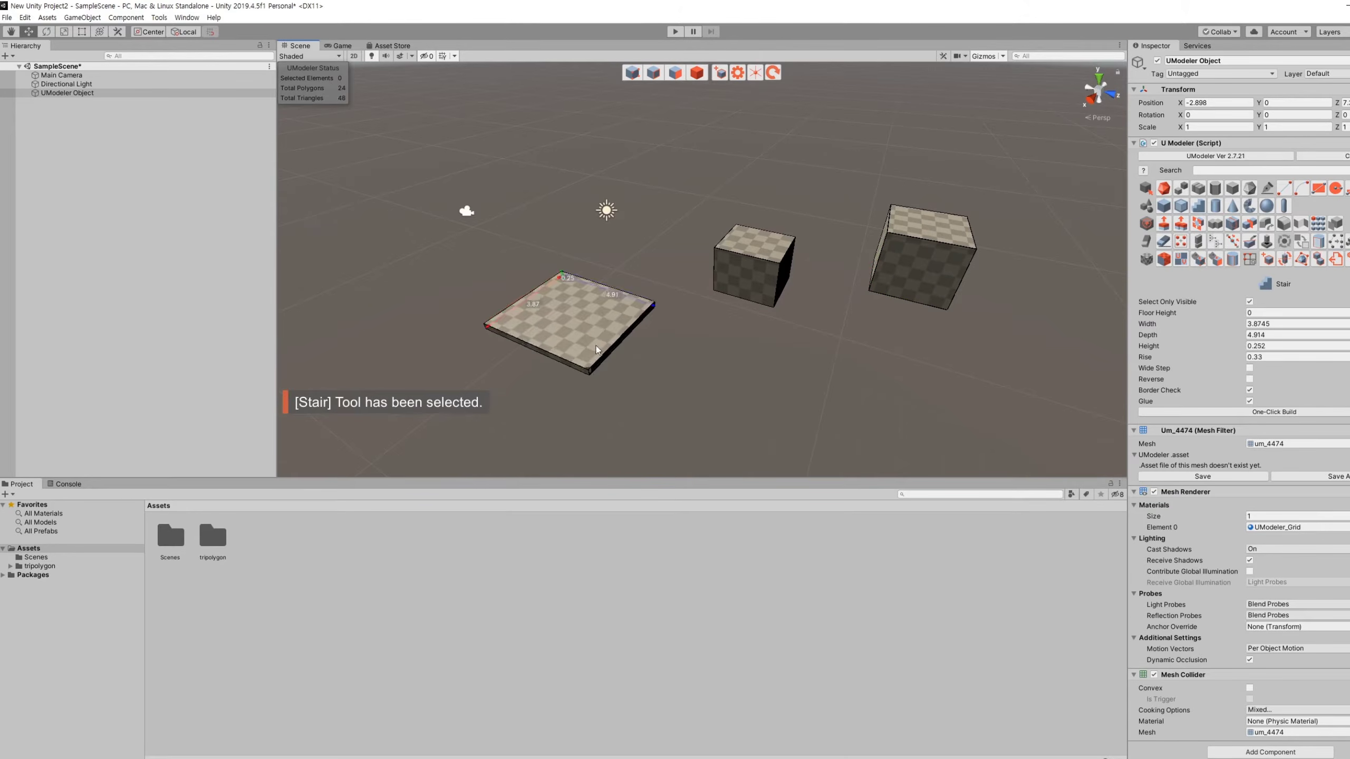
click(591, 255)
click(633, 271)
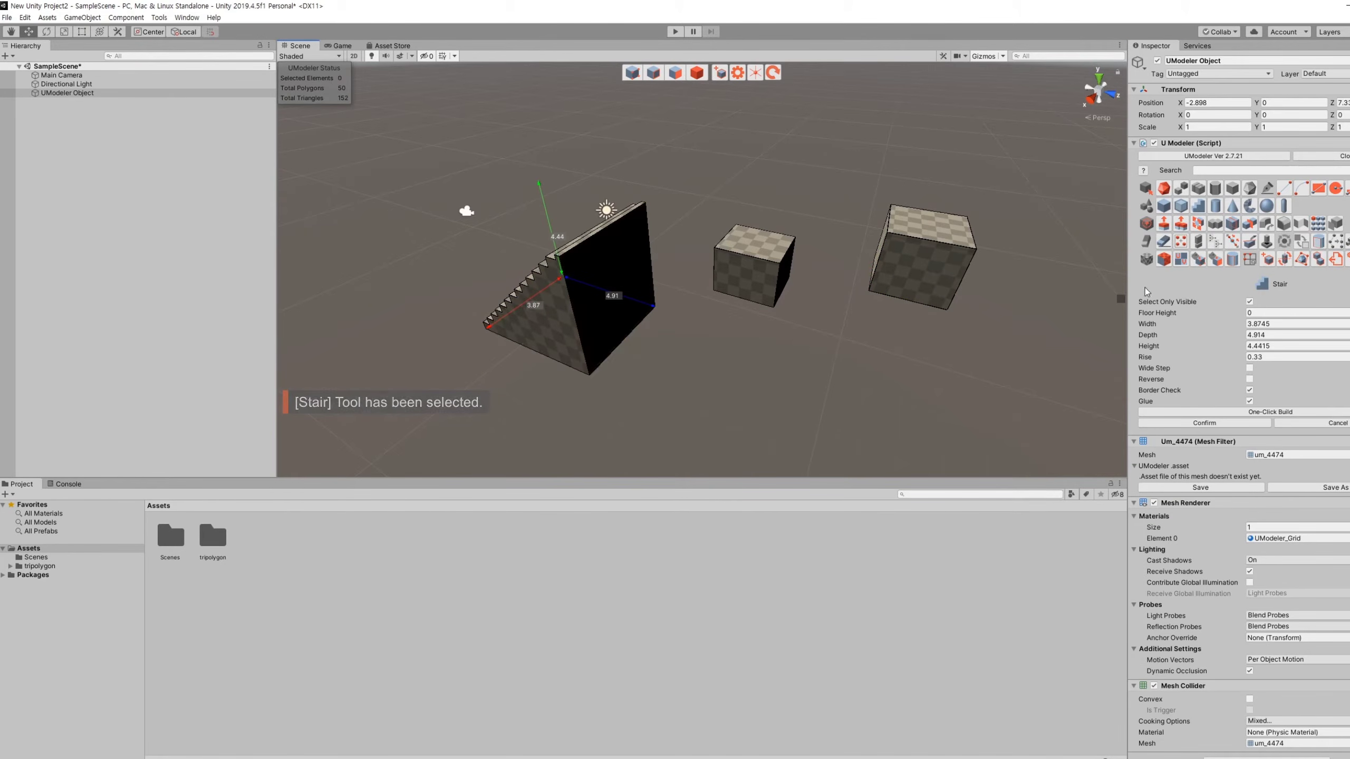
Draw a 24-segment cylinder in front of the room shape, with a radius of about 1.88 and height of about 3.53.
click(1215, 206)
drag(877, 379, 918, 426)
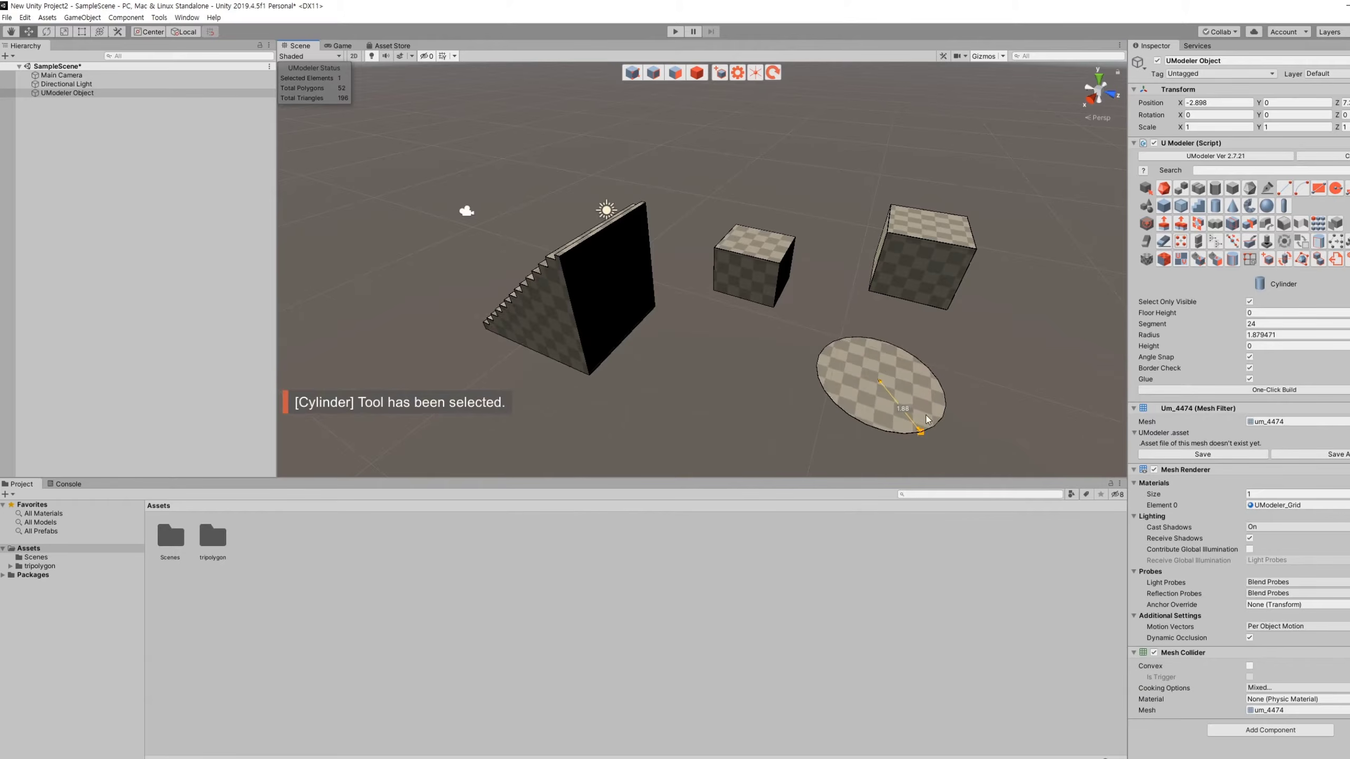
click(1037, 377)
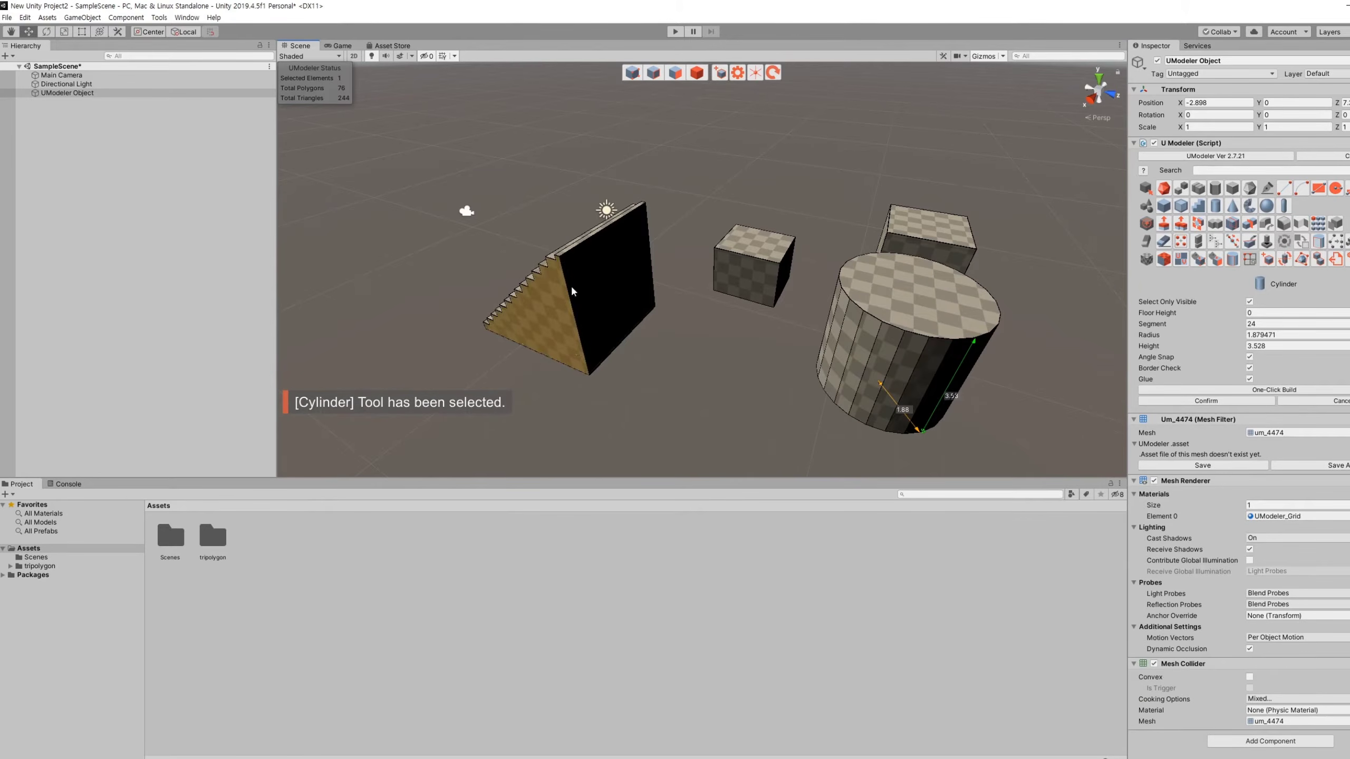
Set the cylinder's height to 7, reduce it to 6.44, and confirm the shape.
click(1261, 323)
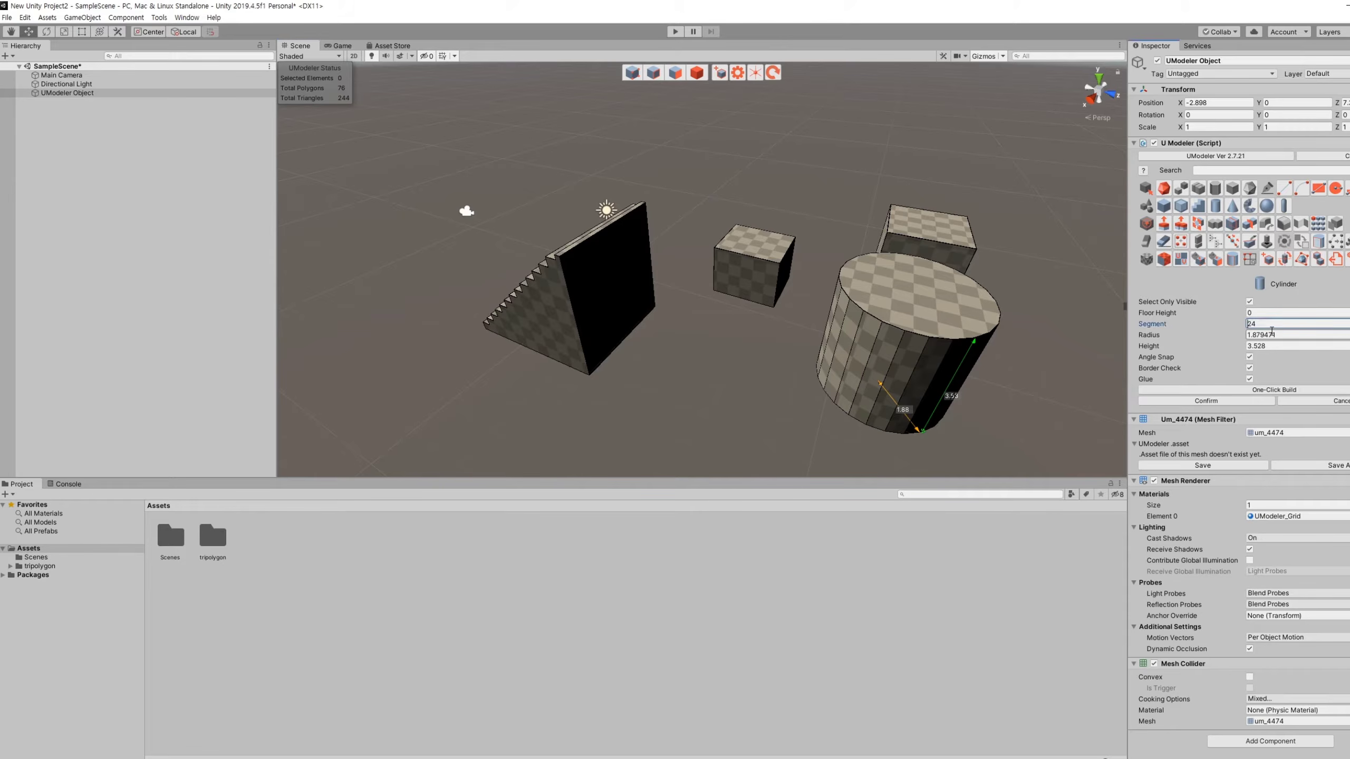
click(1283, 334)
click(1280, 345)
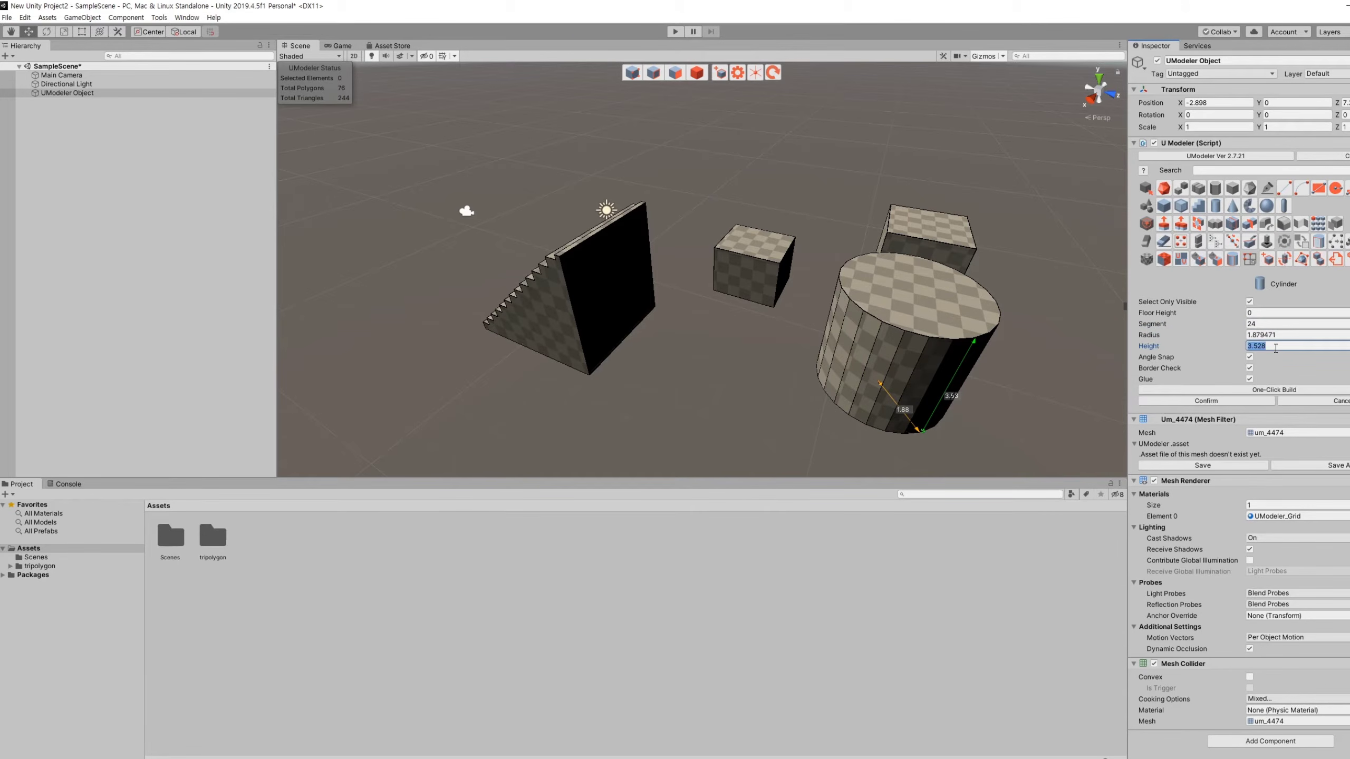
text(7)
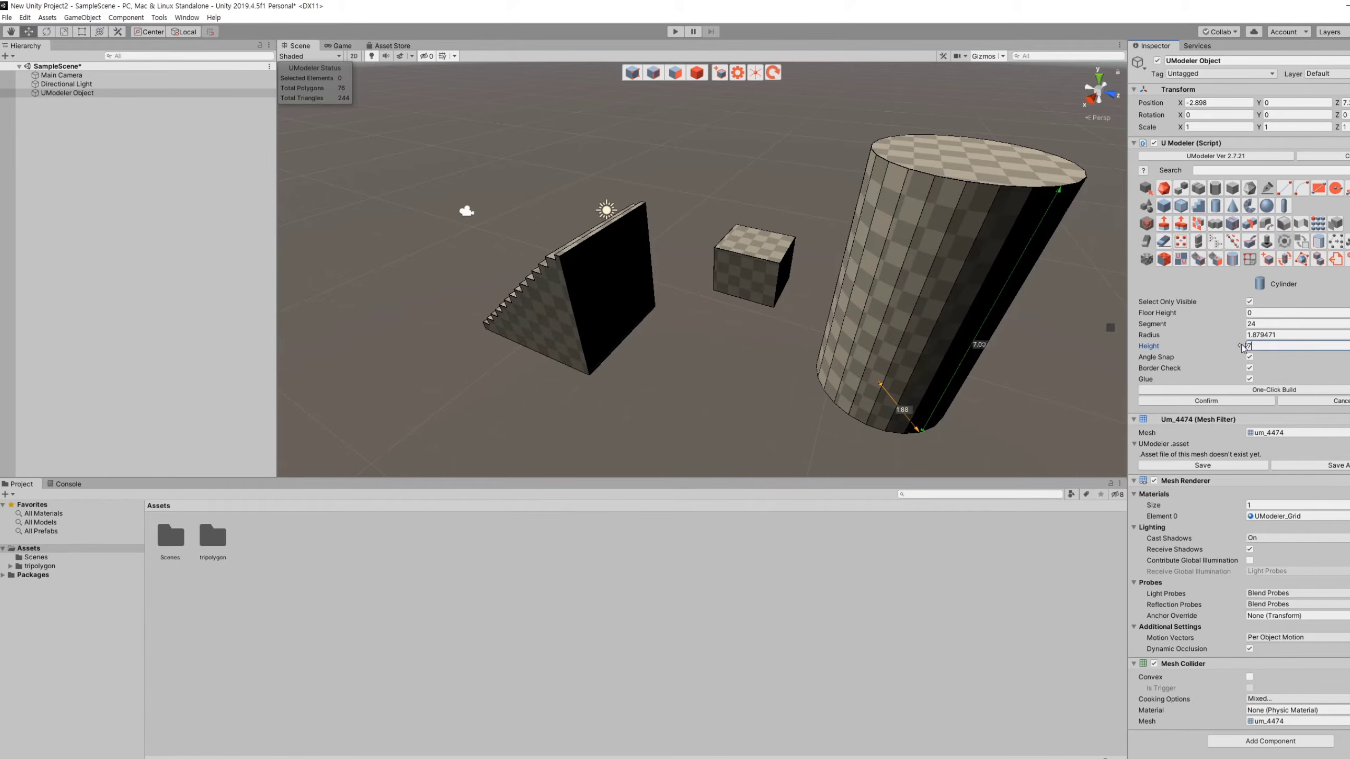
mouse_move(1241, 347)
mouse_down()
mouse_move(1206, 347)
mouse_move(1238, 347)
mouse_move(1217, 346)
mouse_move(1230, 339)
mouse_up()
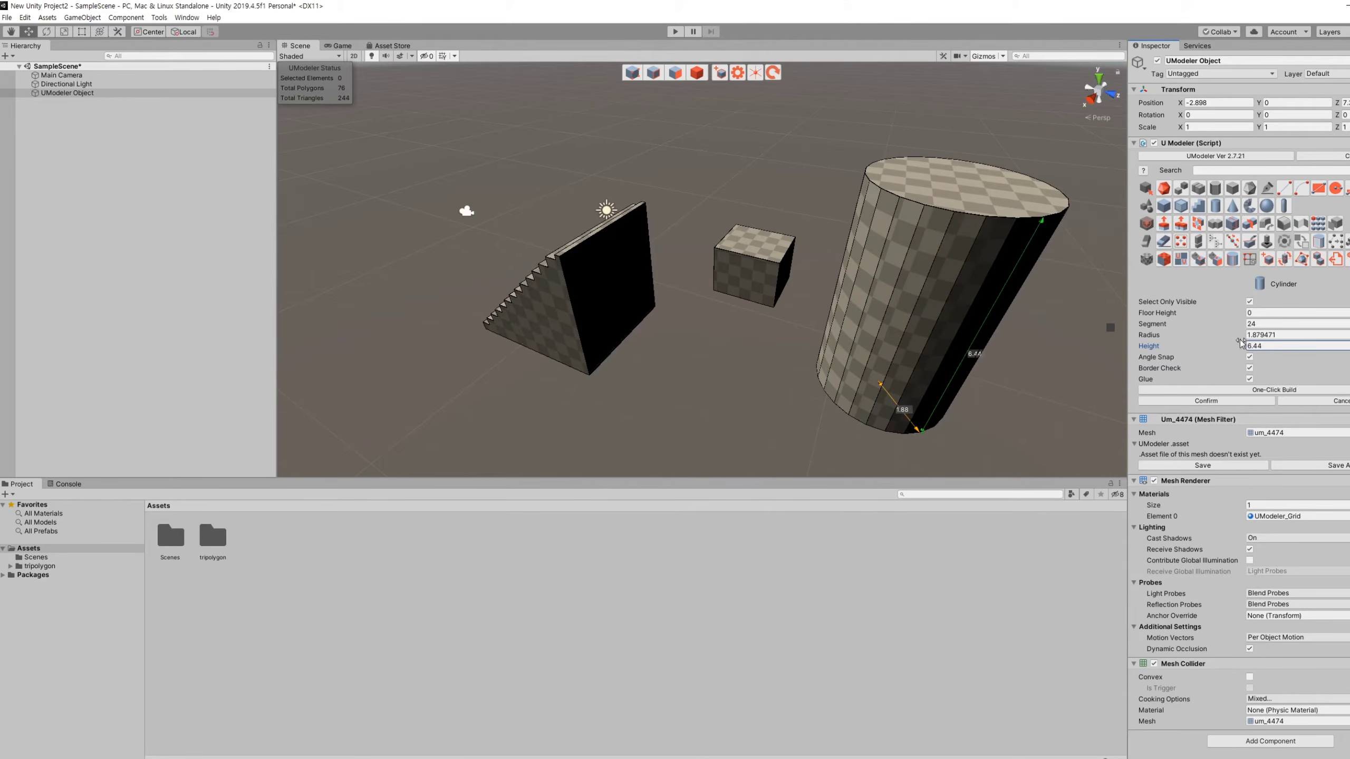
click(1261, 352)
click(1236, 399)
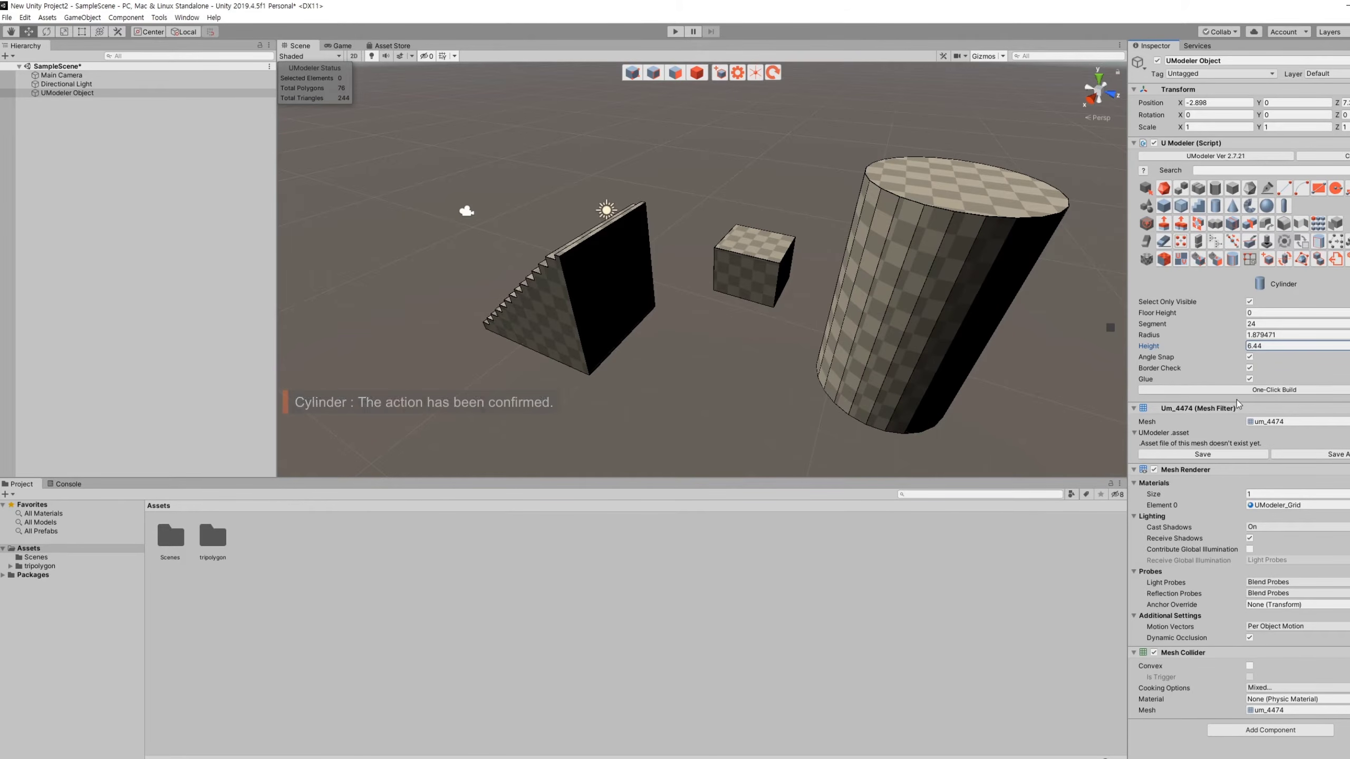
Draw a cone between the stair and the cylinder, with a radius of about 1.88 and height of about 2.9.
key(c)
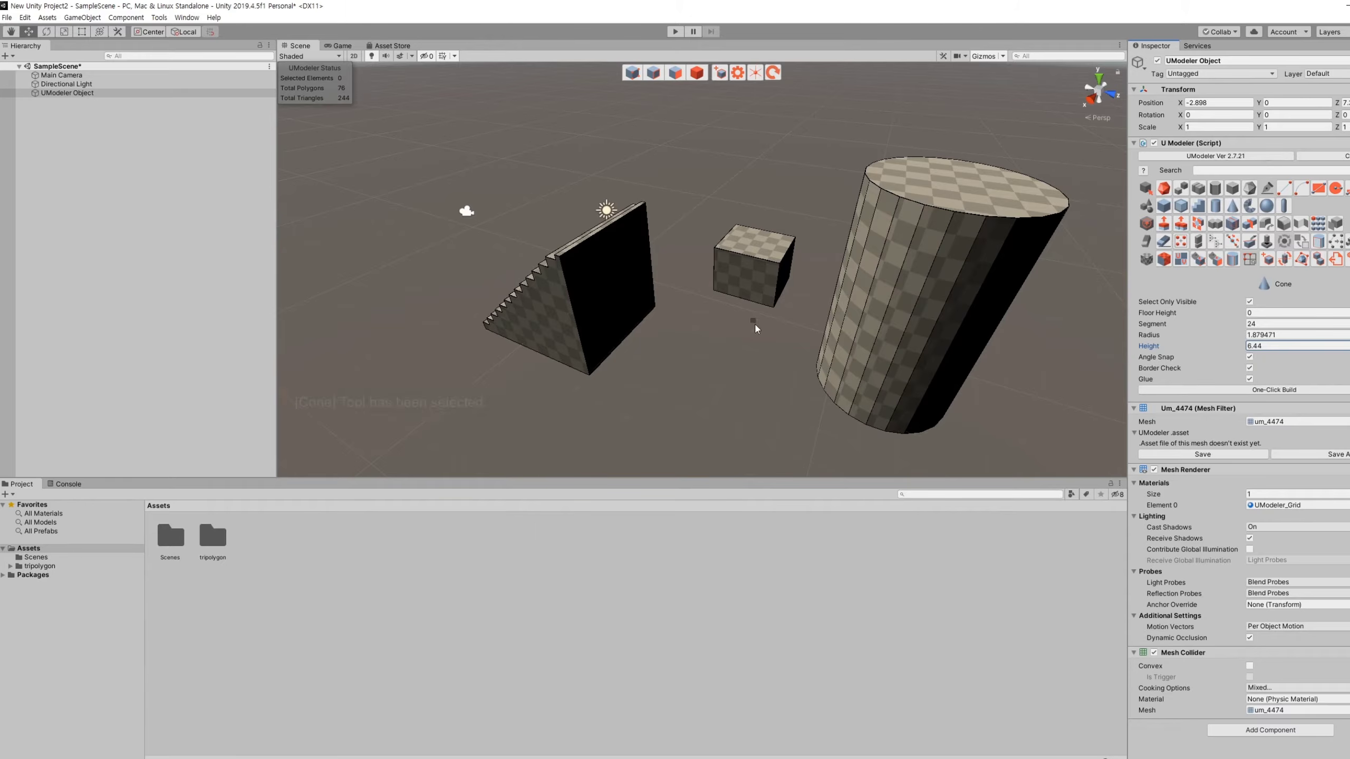
drag(729, 386, 778, 422)
click(776, 351)
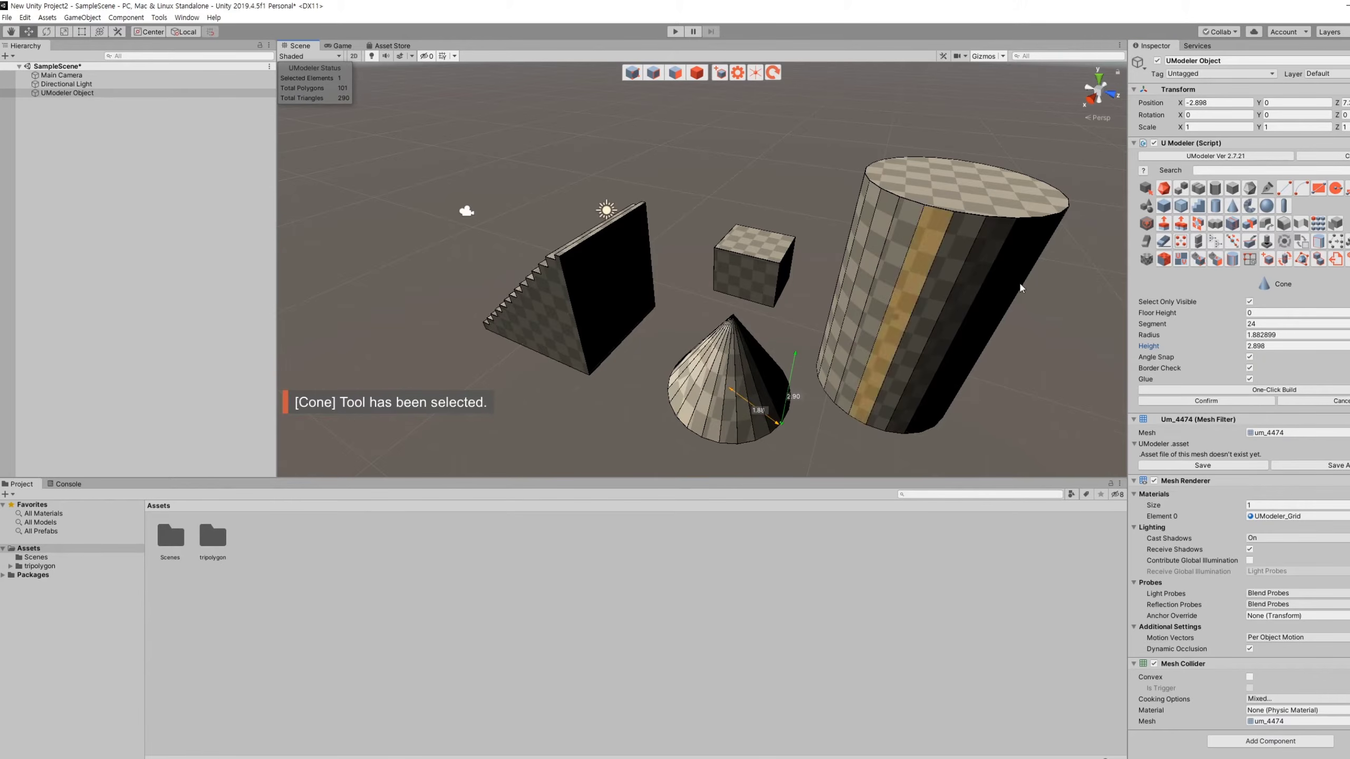
Draw a spiral stair in the empty area beyond the straight stair, with a radius of about 3.27 and height of about 2.68.
click(1249, 205)
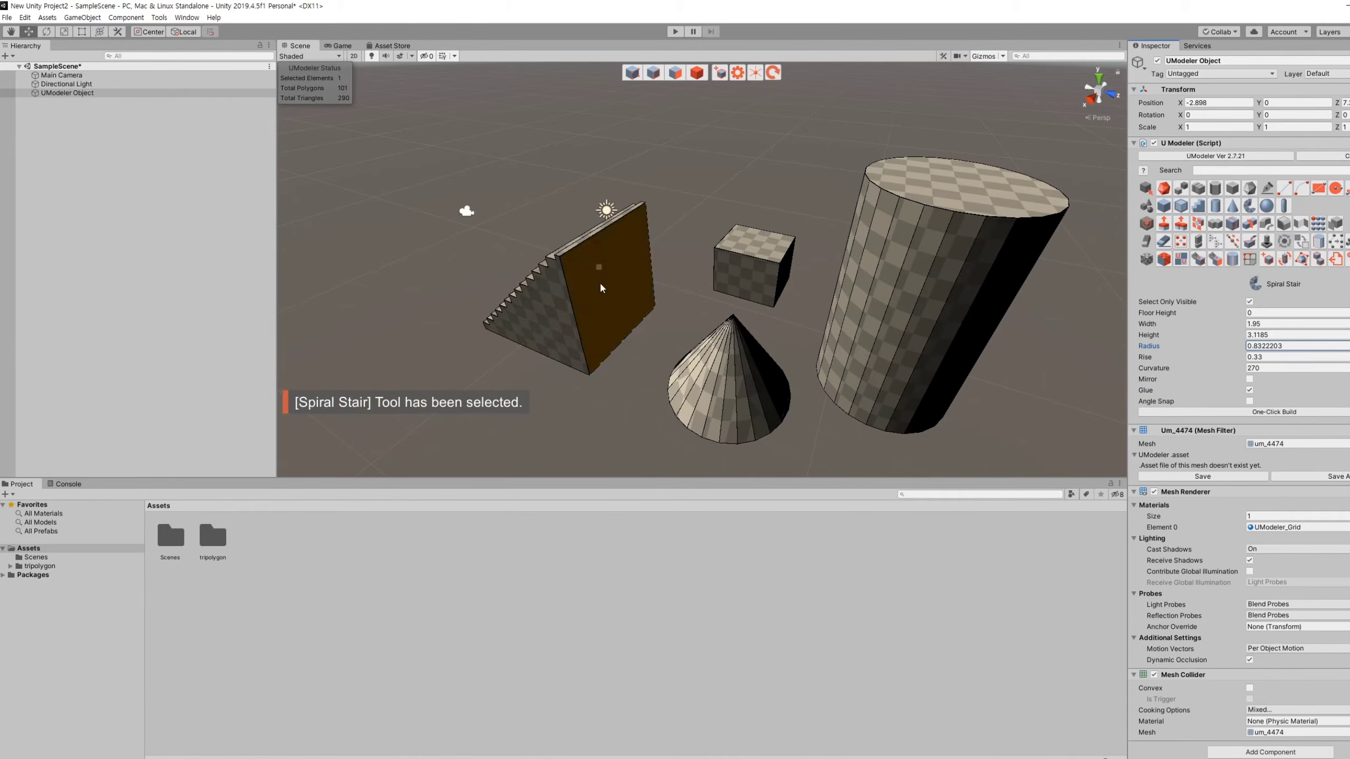
scroll(565, 263, down, 3)
alt+drag(565, 262, 603, 229)
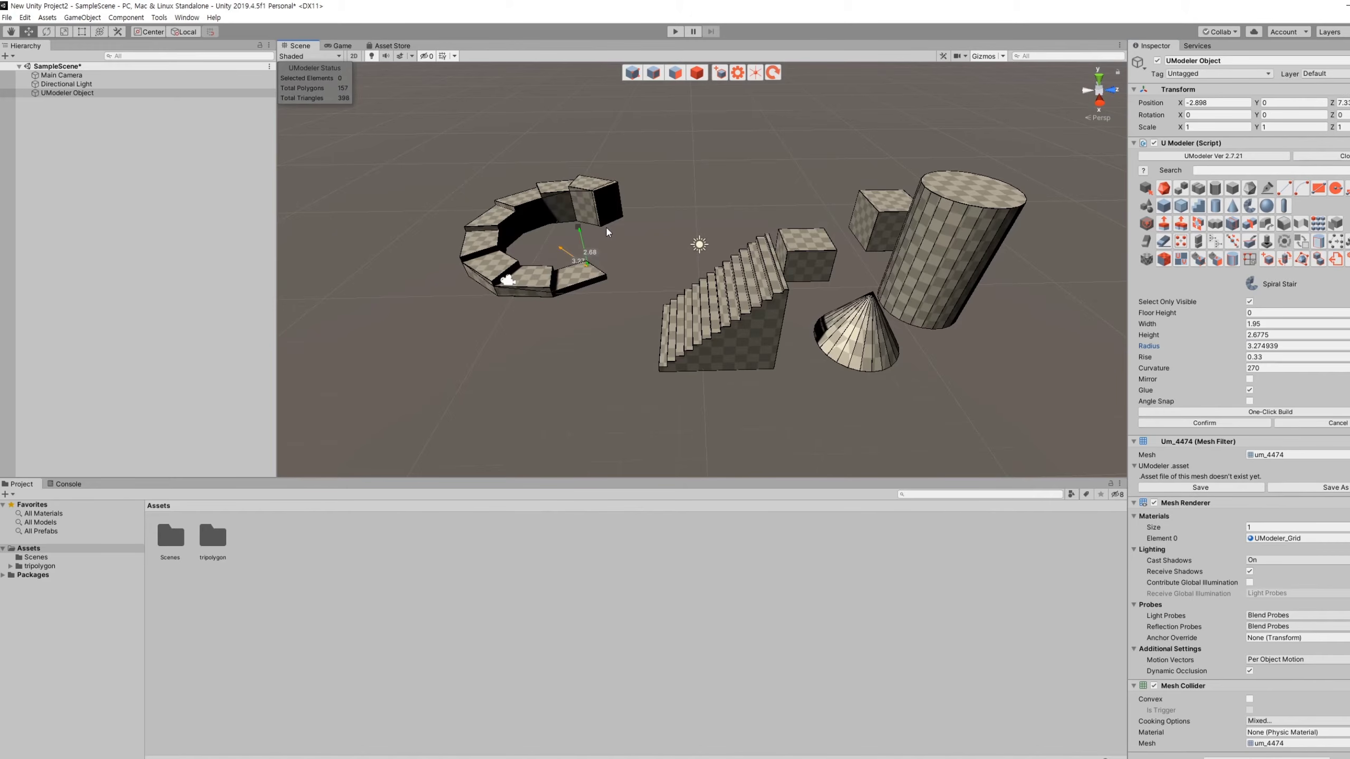
Draw a 12-segment sphere with a radius of about 2.21 in front of the spiral stair and confirm it.
click(1266, 206)
drag(537, 356, 571, 376)
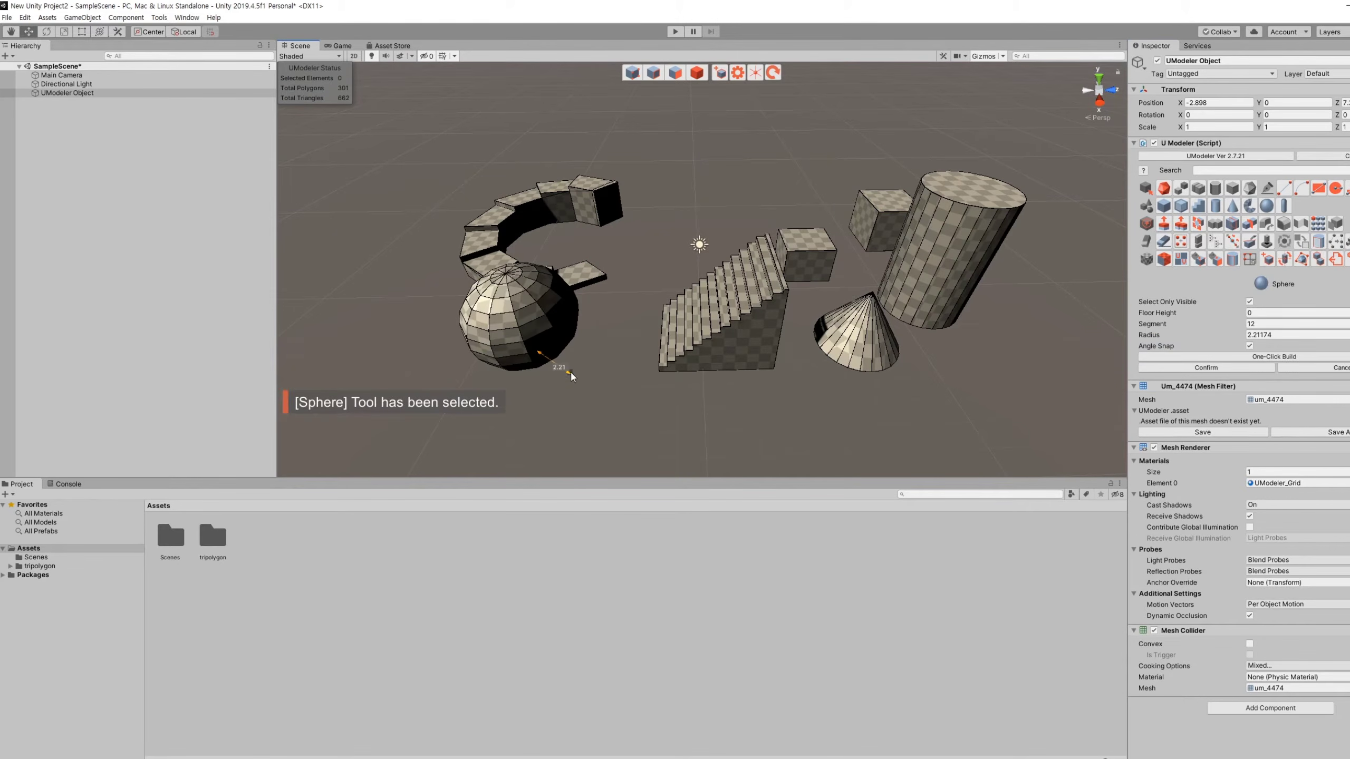
click(1221, 368)
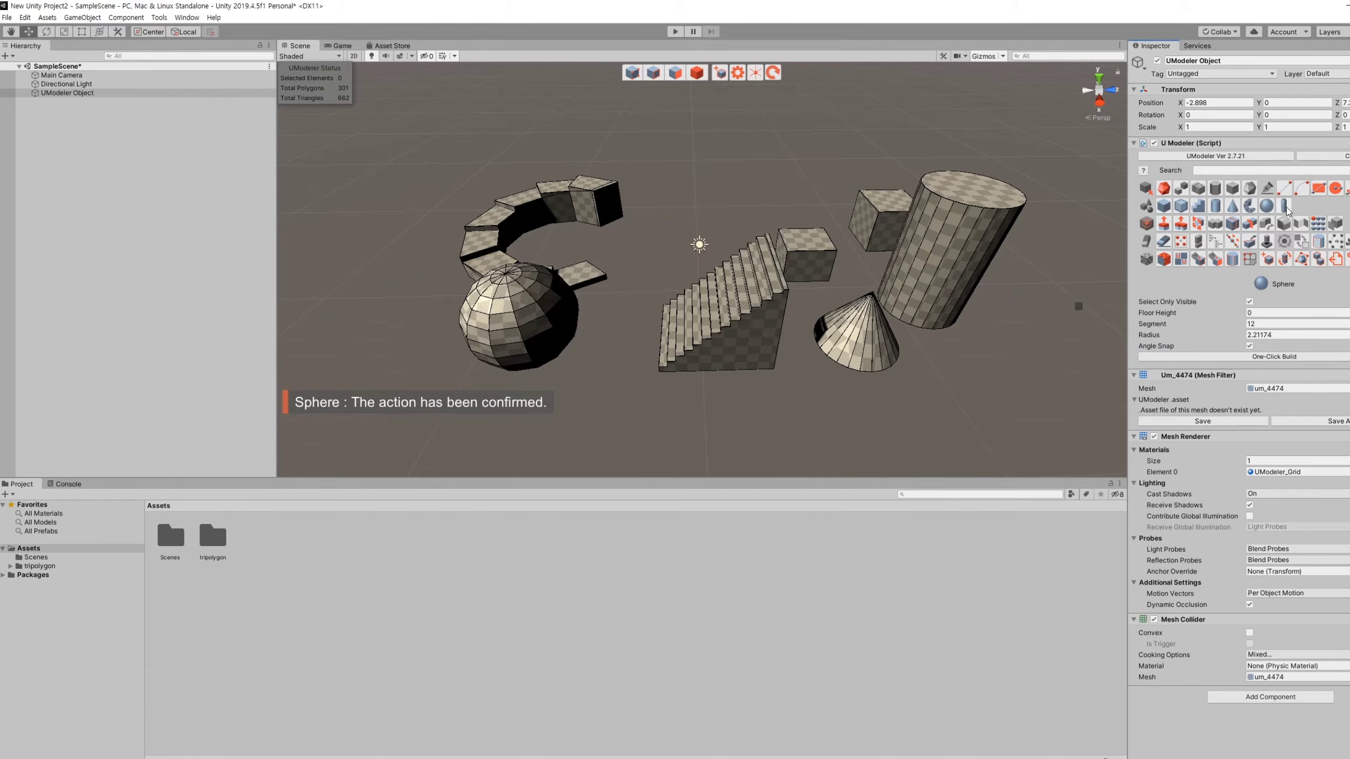
Draw a capsule behind the straight stair, with a radius of about 2.55 and height of about 2.84.
click(1283, 205)
drag(709, 209, 722, 213)
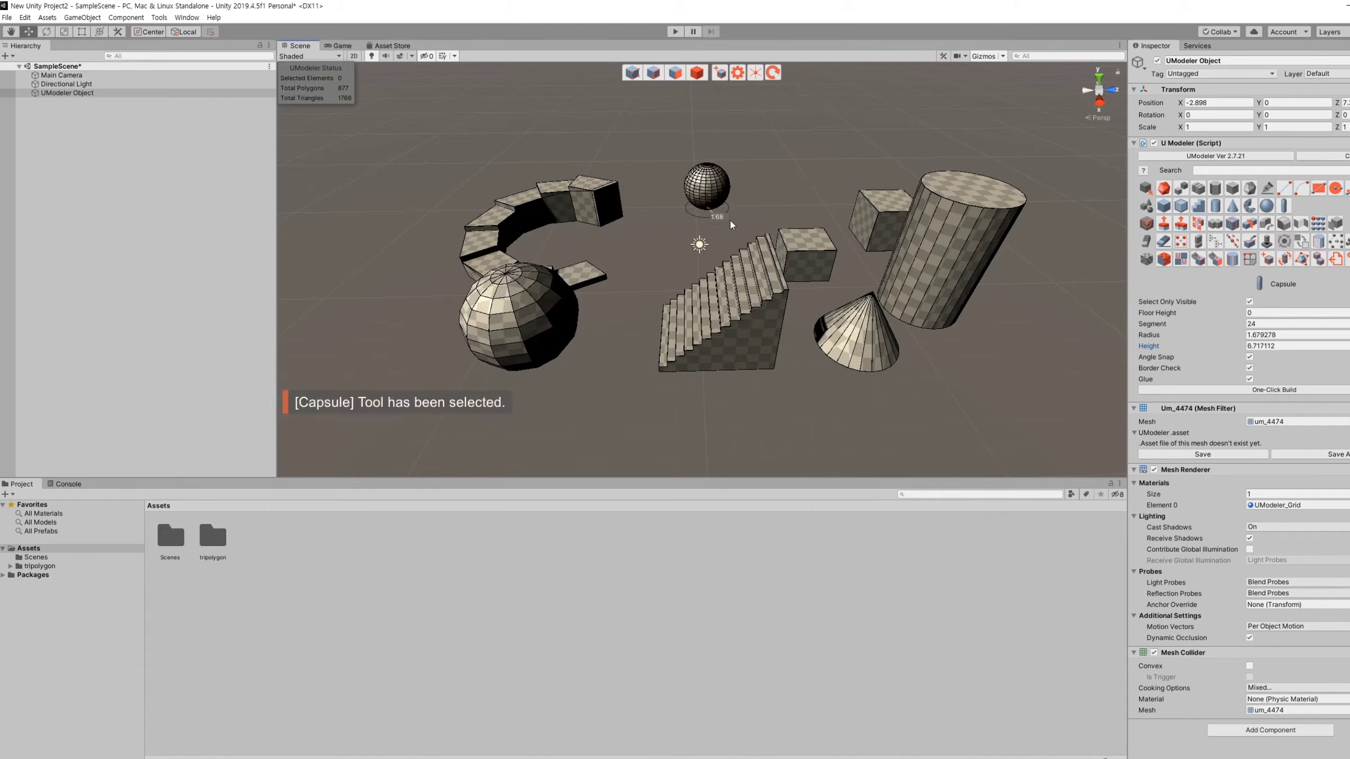
click(731, 211)
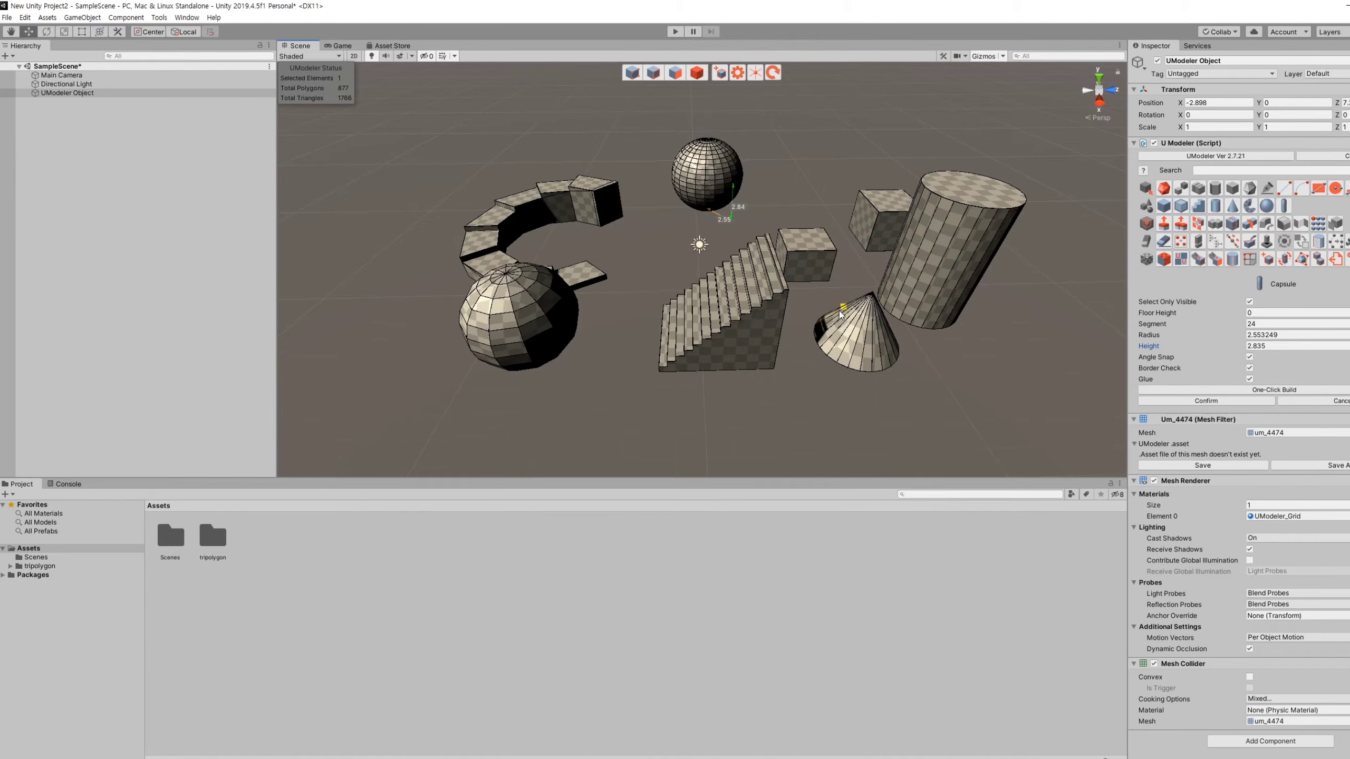
key(f)
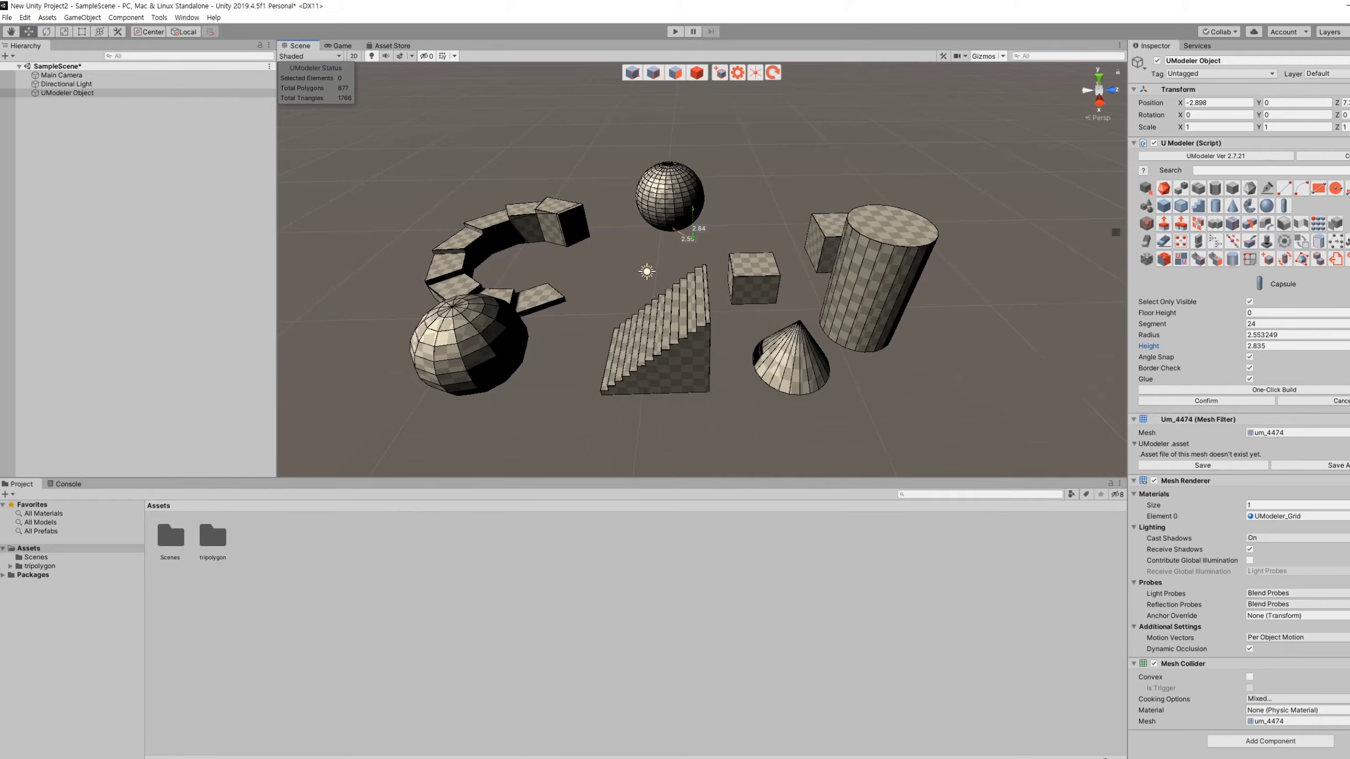
Switch the UModeler tool menu to the text-based layout and back to the icon-based layout.
right_click(1279, 208)
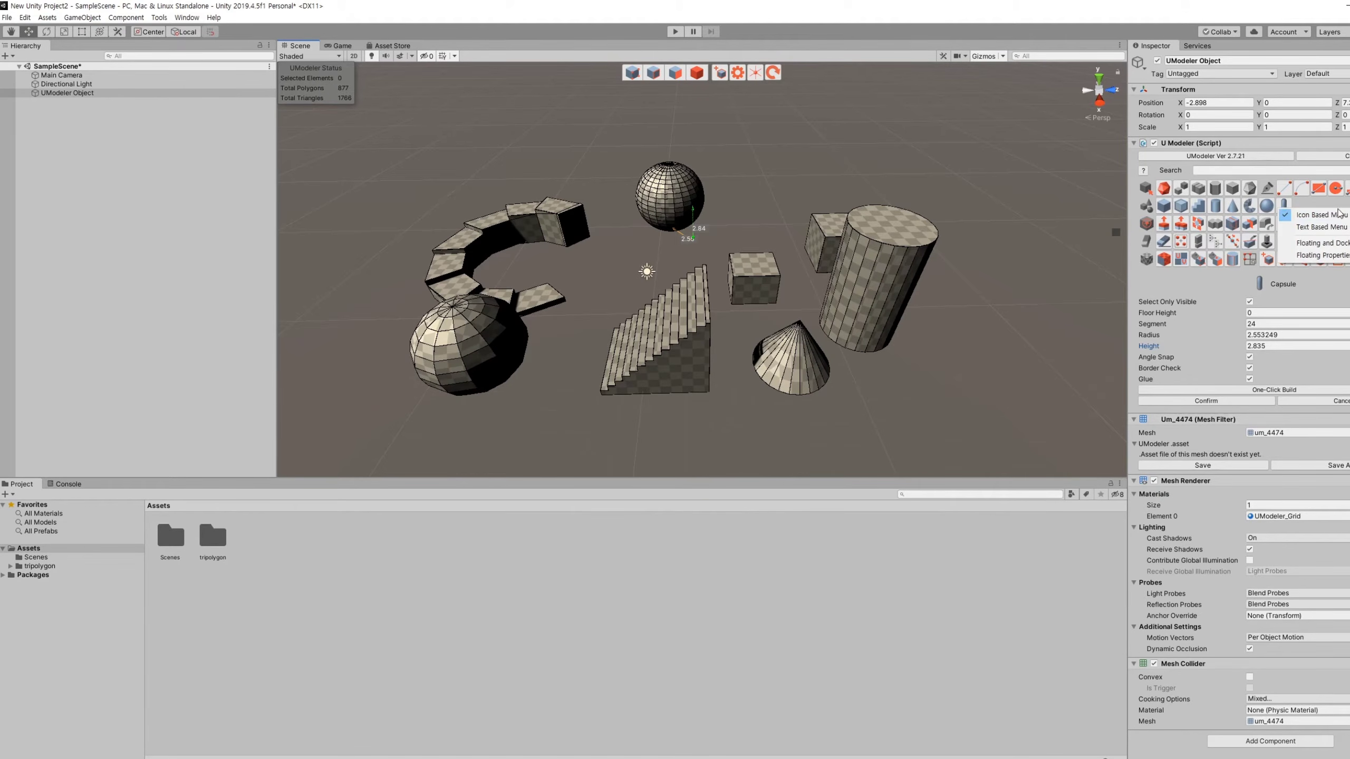
click(1328, 227)
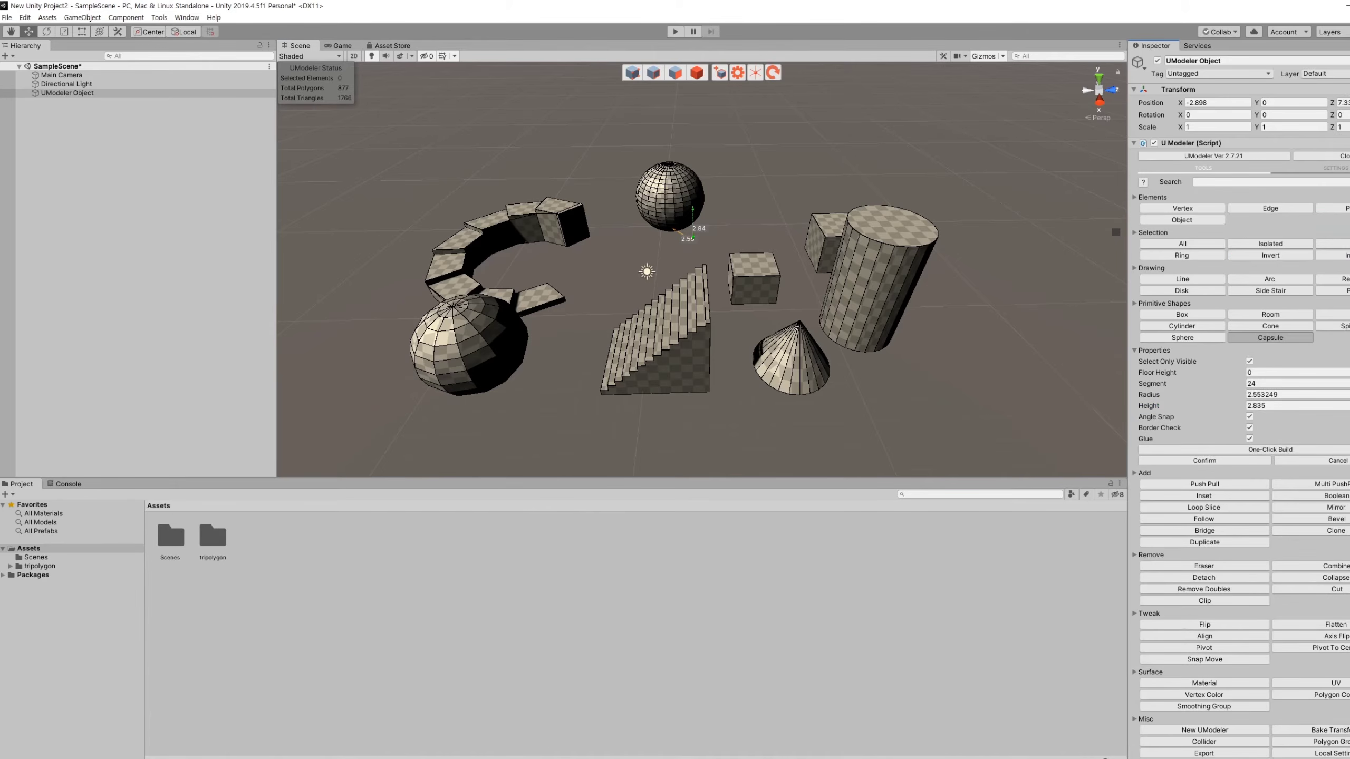
right_click(1279, 212)
click(1320, 217)
right_click(1280, 212)
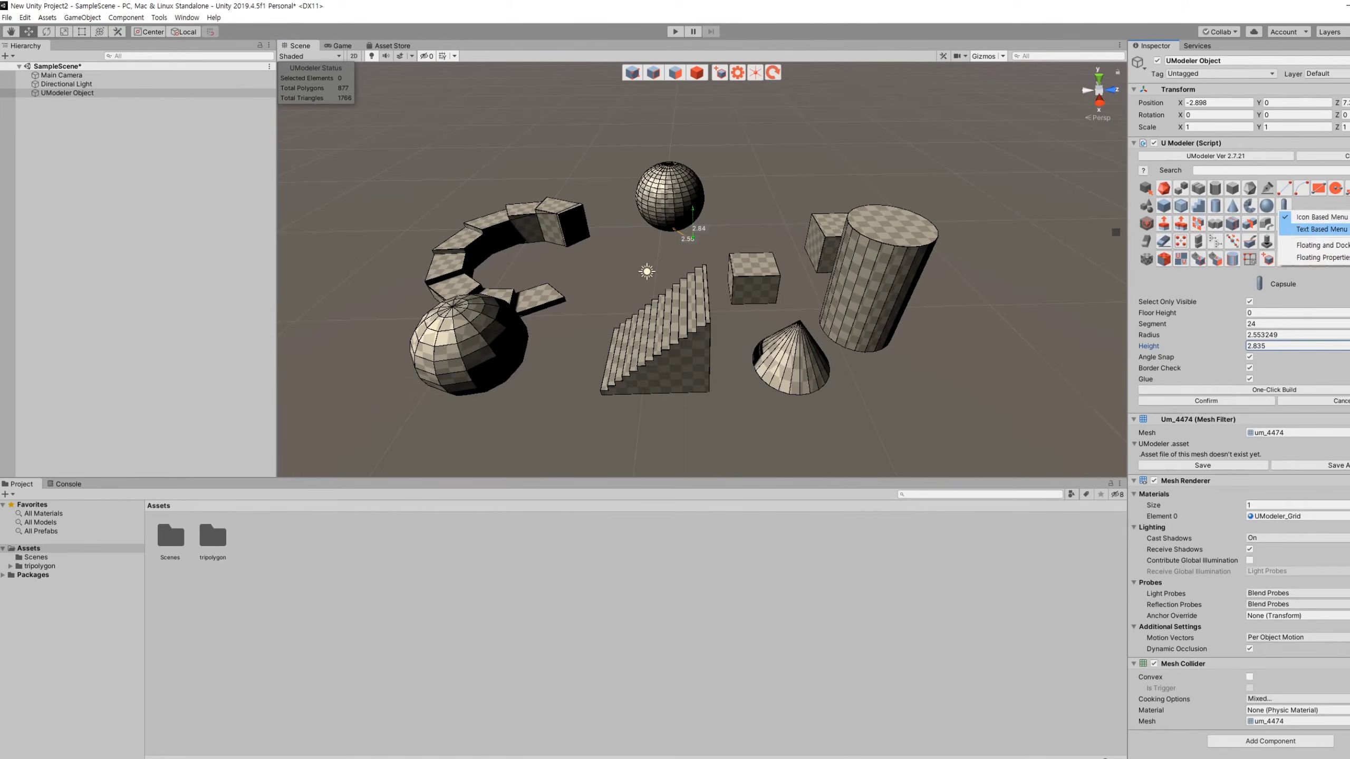
click(1321, 229)
right_click(1279, 211)
click(1320, 216)
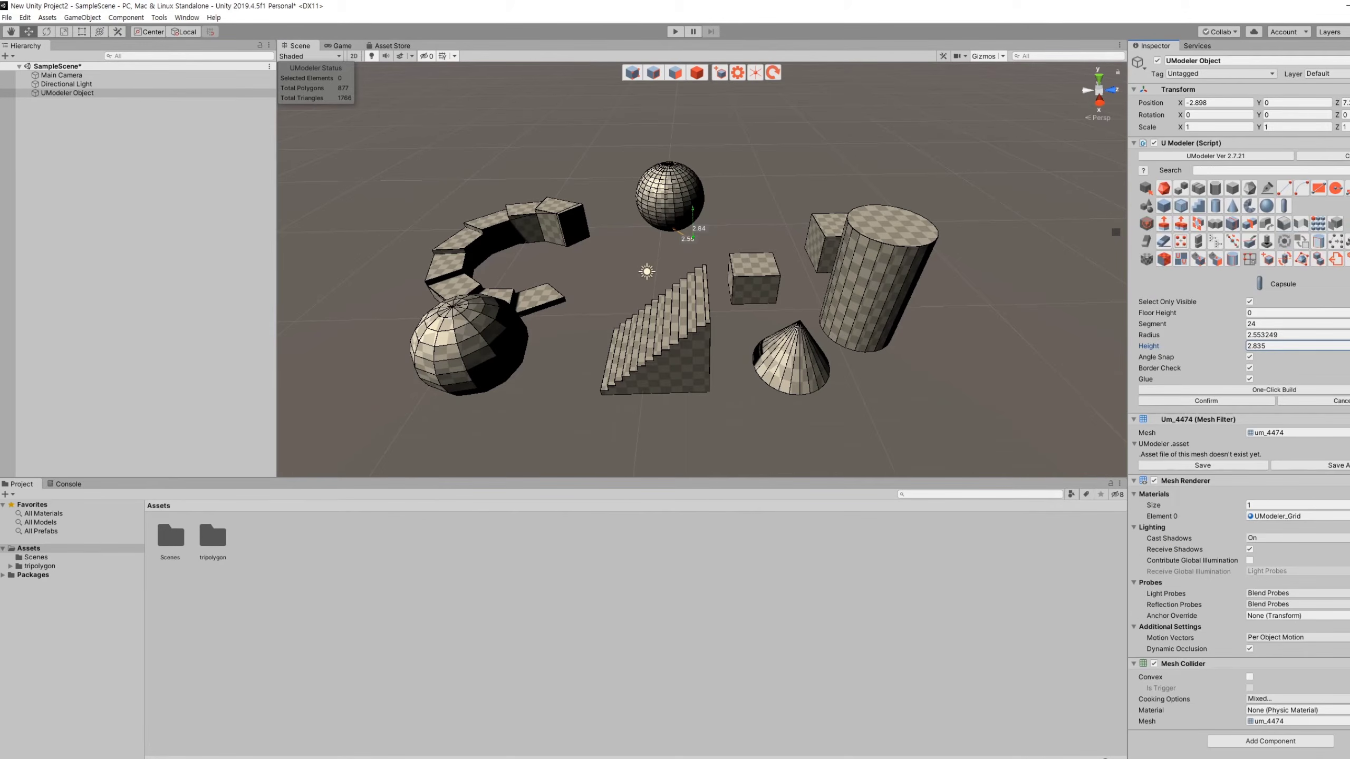
Examine the shading of the spiral stair up close, including its inner faces and open end.
mouse_move(843, 368)
middle_down()
mouse_move(853, 320)
mouse_move(848, 371)
middle_up()
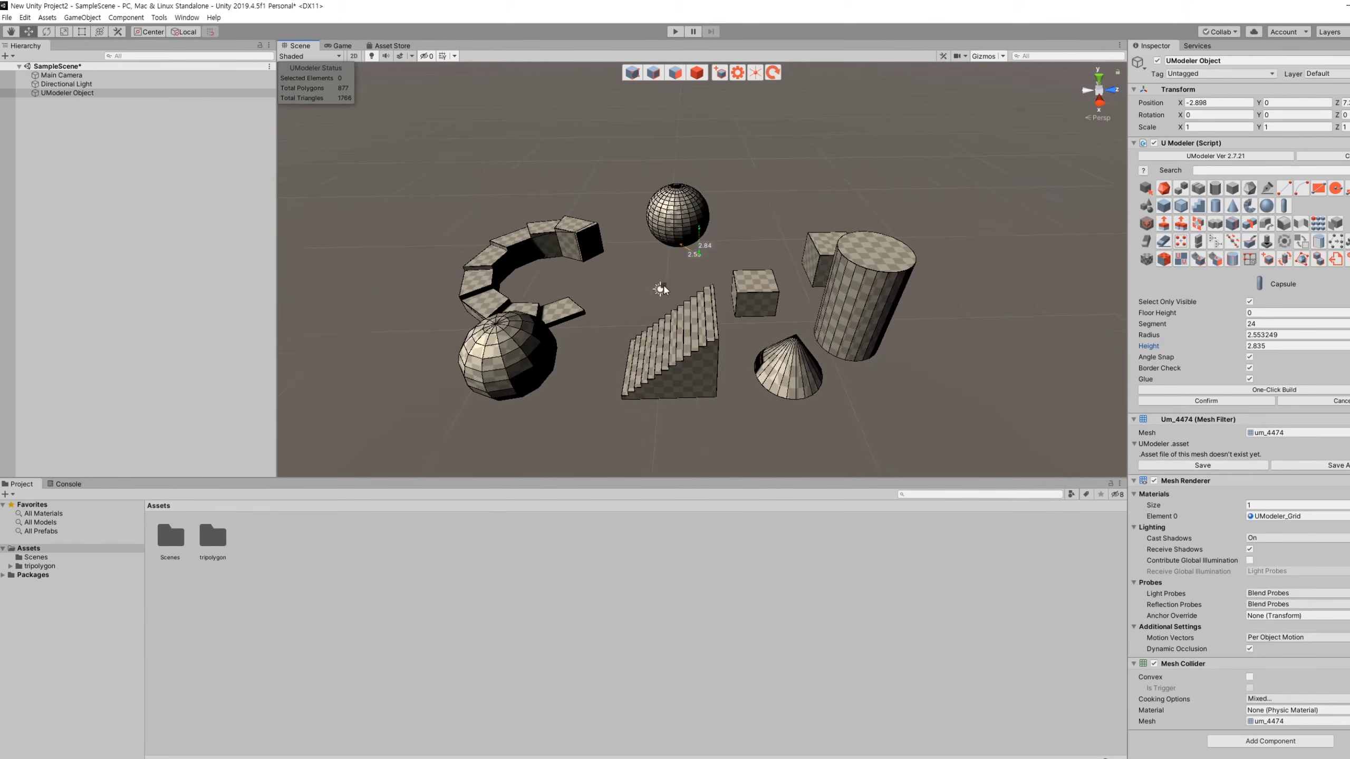
scroll(662, 290, up, 5)
click(665, 206)
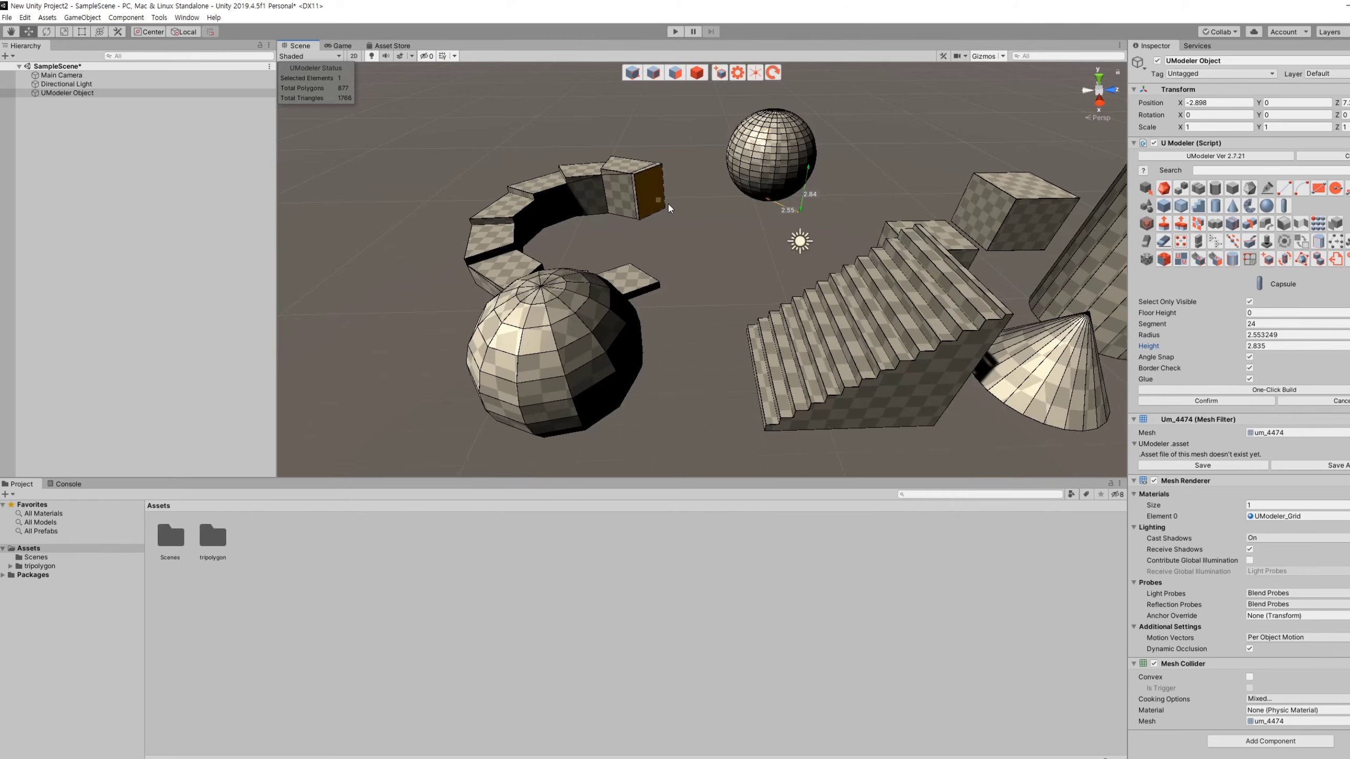
alt+drag(669, 207, 765, 289)
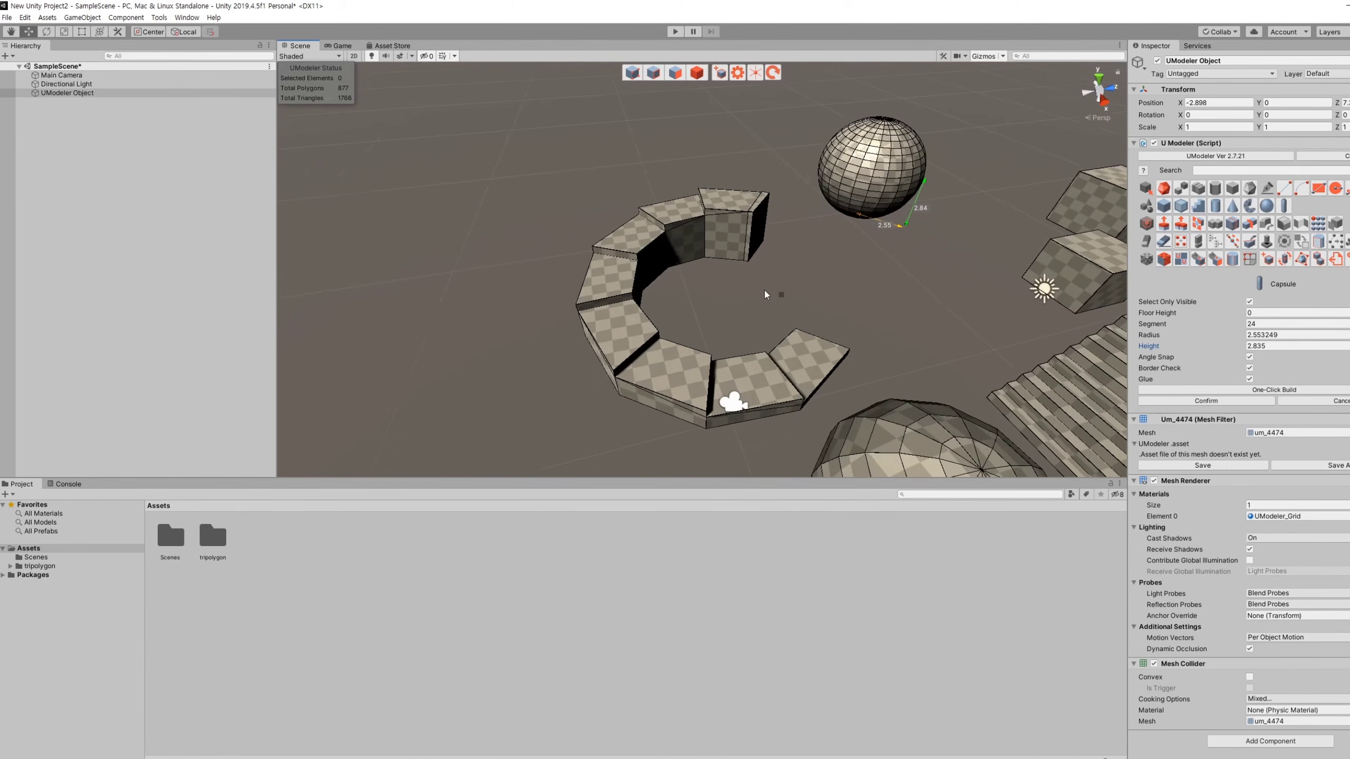
scroll(764, 289, up, 2)
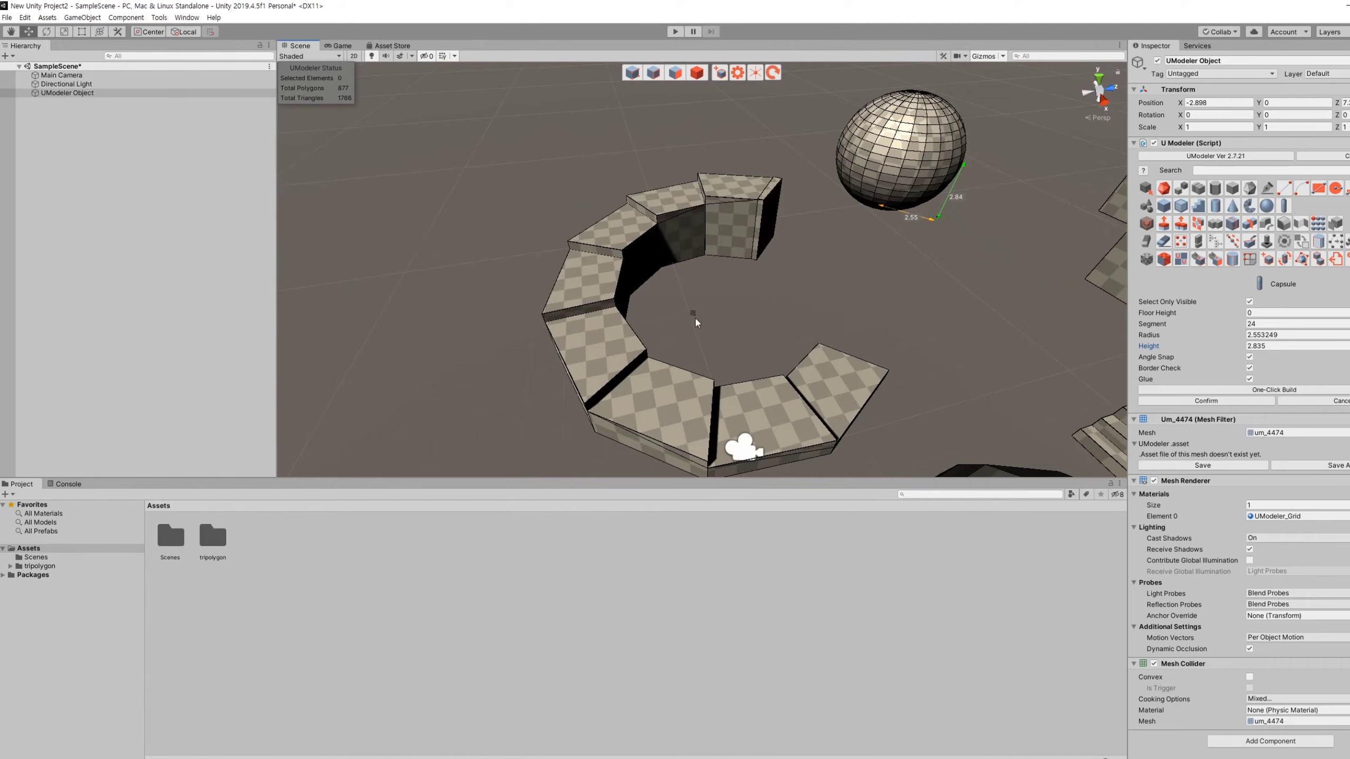
click(773, 314)
In the scene's lighting settings, set the environment lighting source to Color with an ambient color of RGB 77, 87, 109.
click(158, 17)
mouse_move(179, 20)
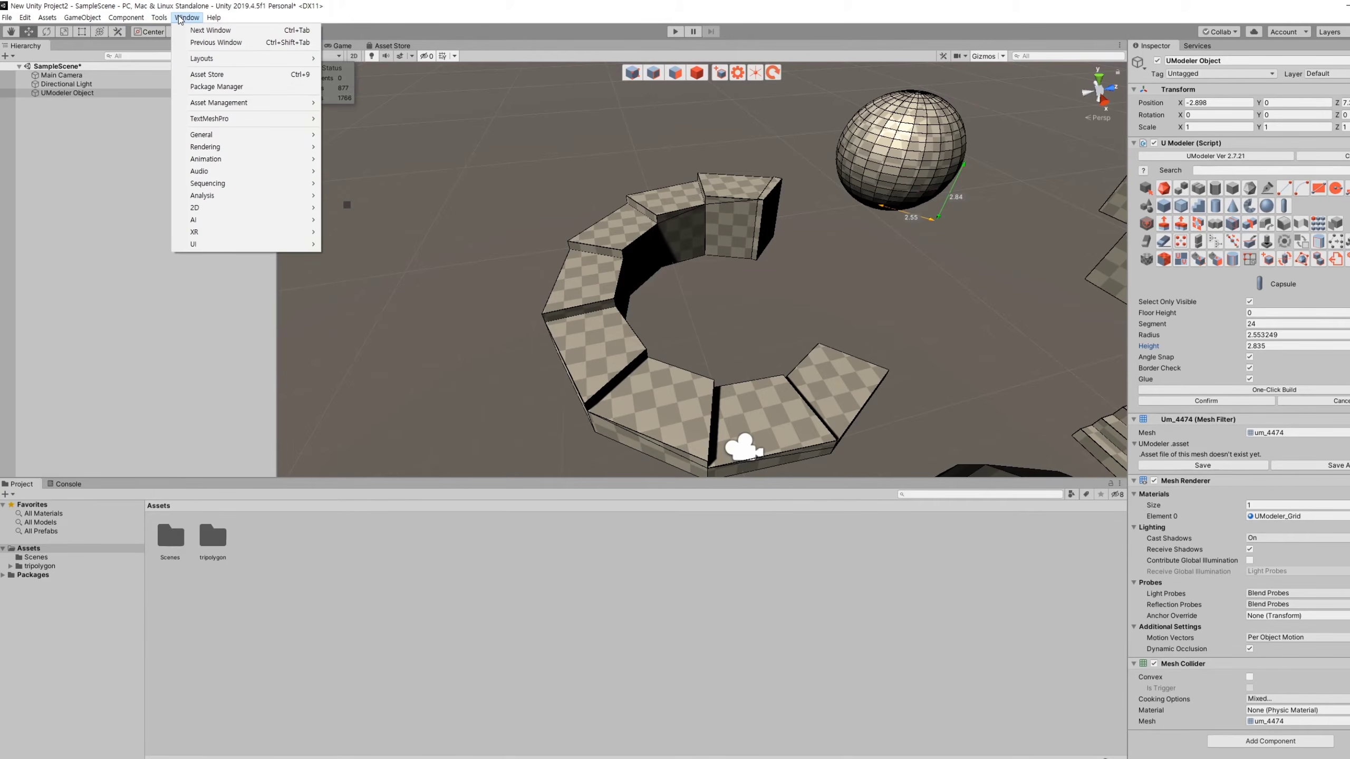
mouse_move(233, 148)
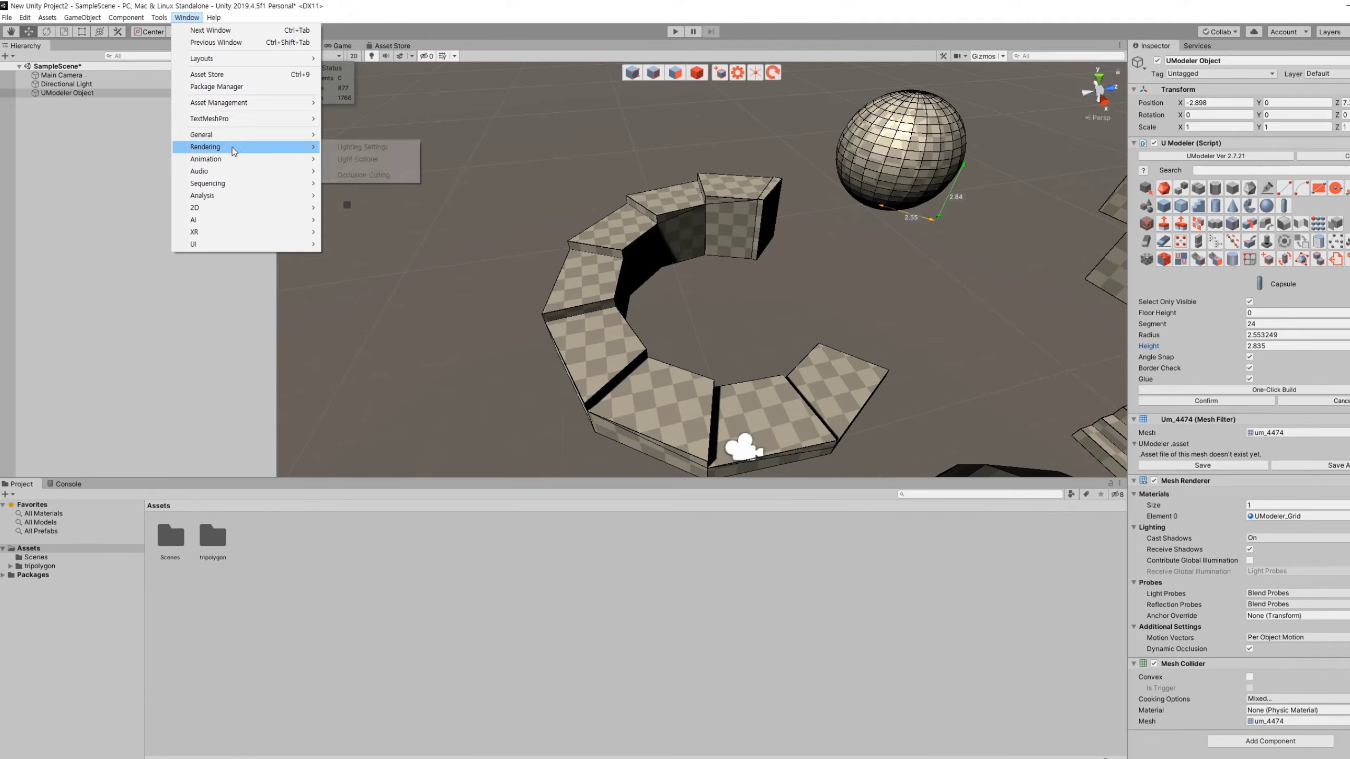
click(383, 149)
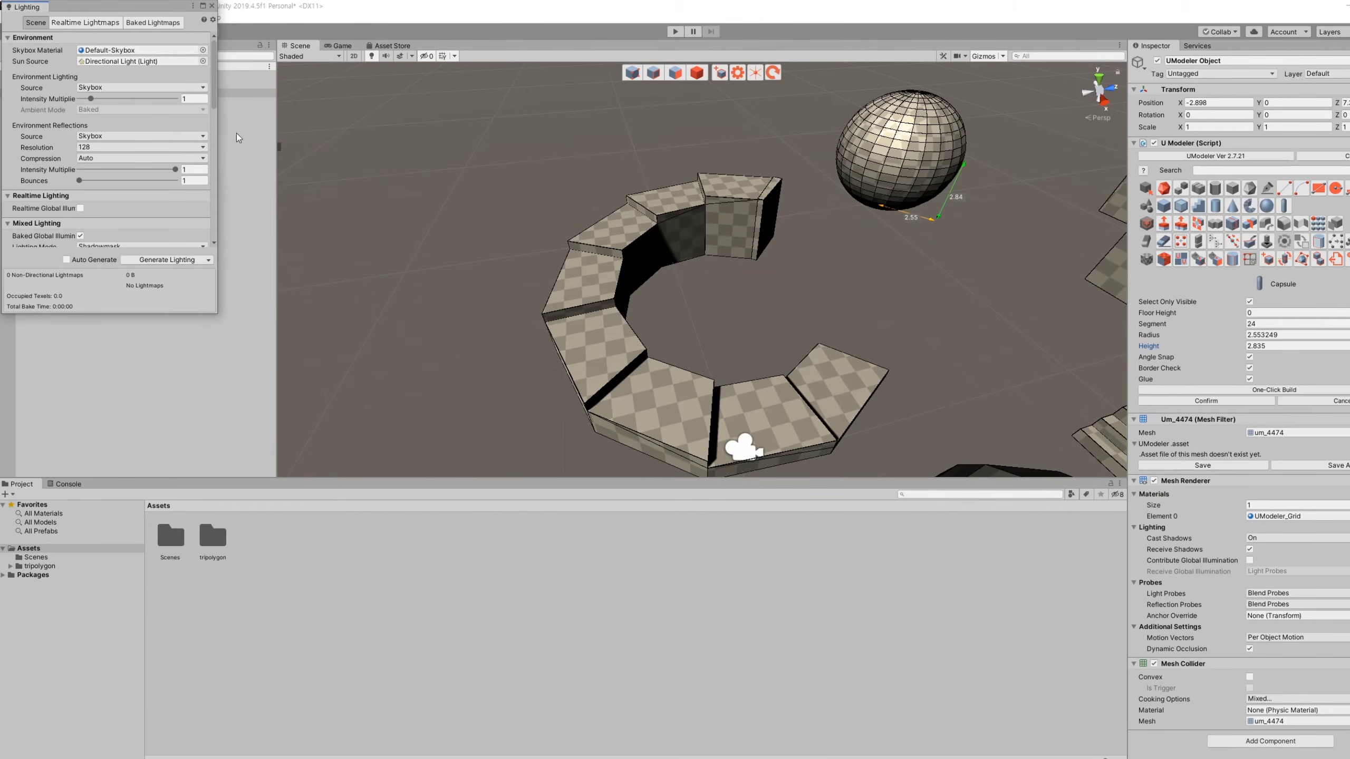
click(108, 87)
click(105, 124)
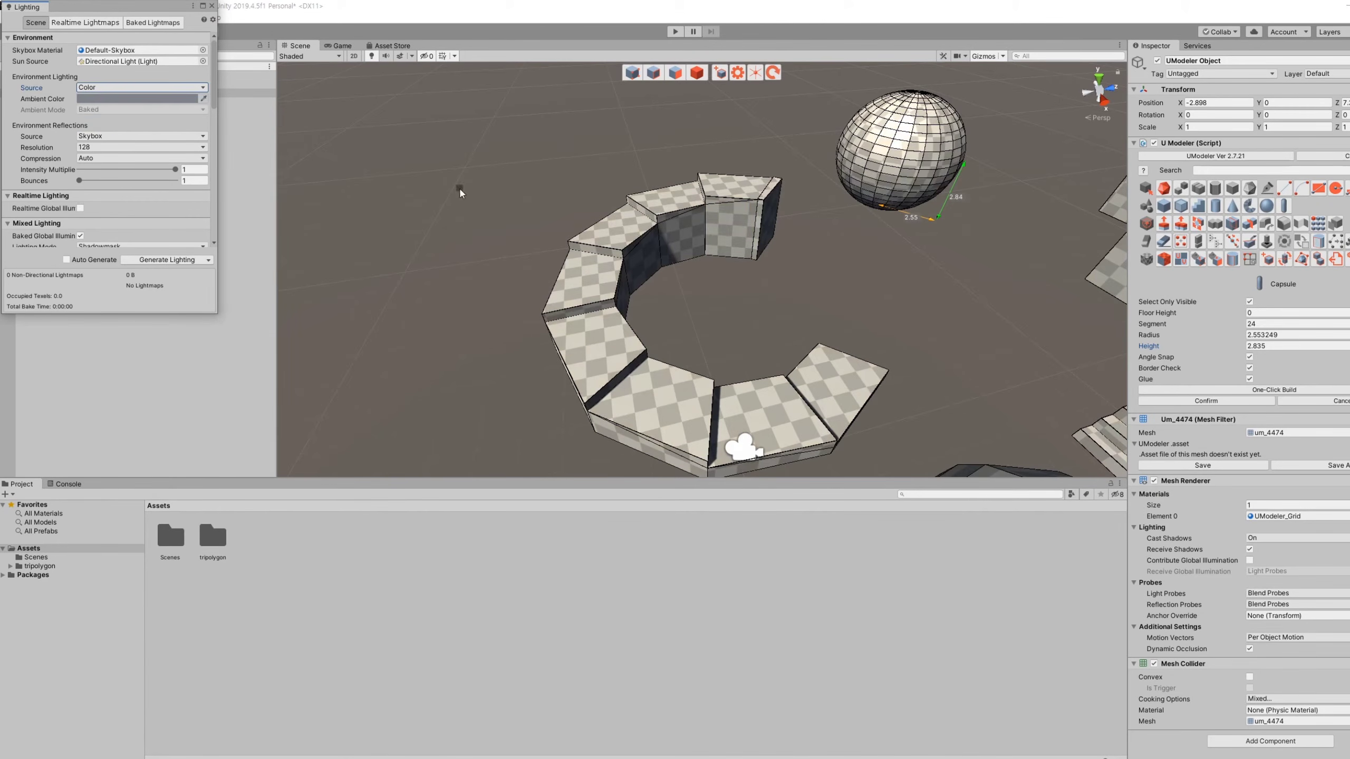
click(138, 98)
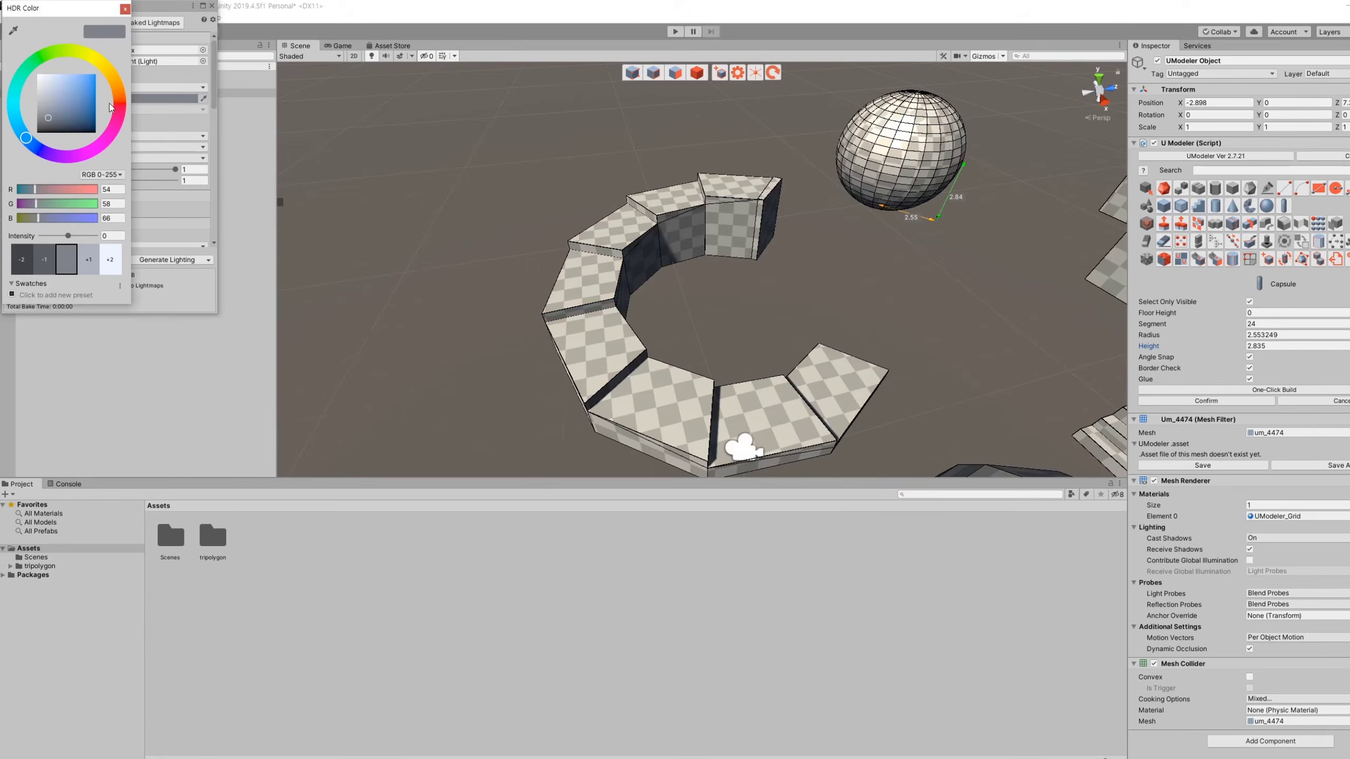
drag(47, 118, 55, 110)
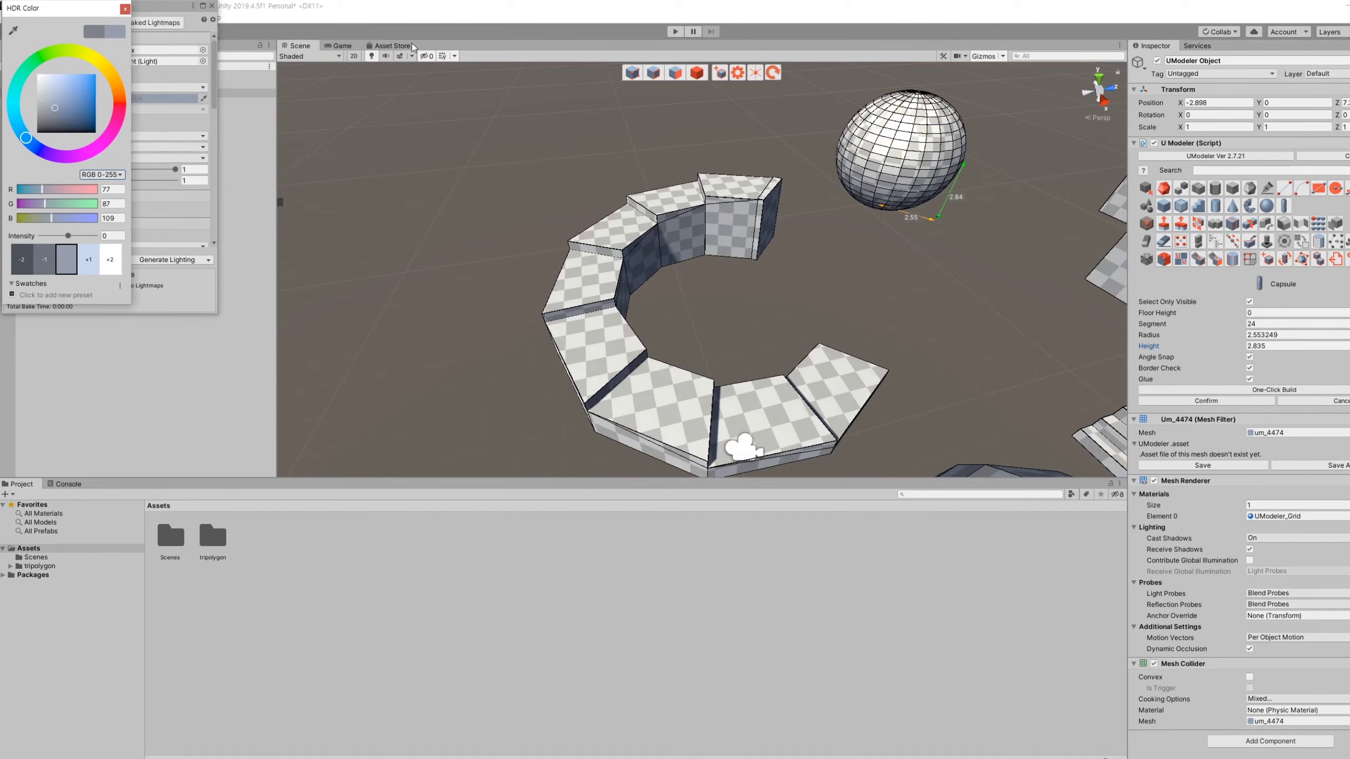
Examine the new lighting on the spiral stair and surrounding shapes, and close the lighting settings.
click(1009, 338)
alt+drag(994, 335, 842, 325)
middle_drag(842, 325, 971, 388)
alt+drag(971, 388, 632, 196)
middle_drag(632, 197, 658, 235)
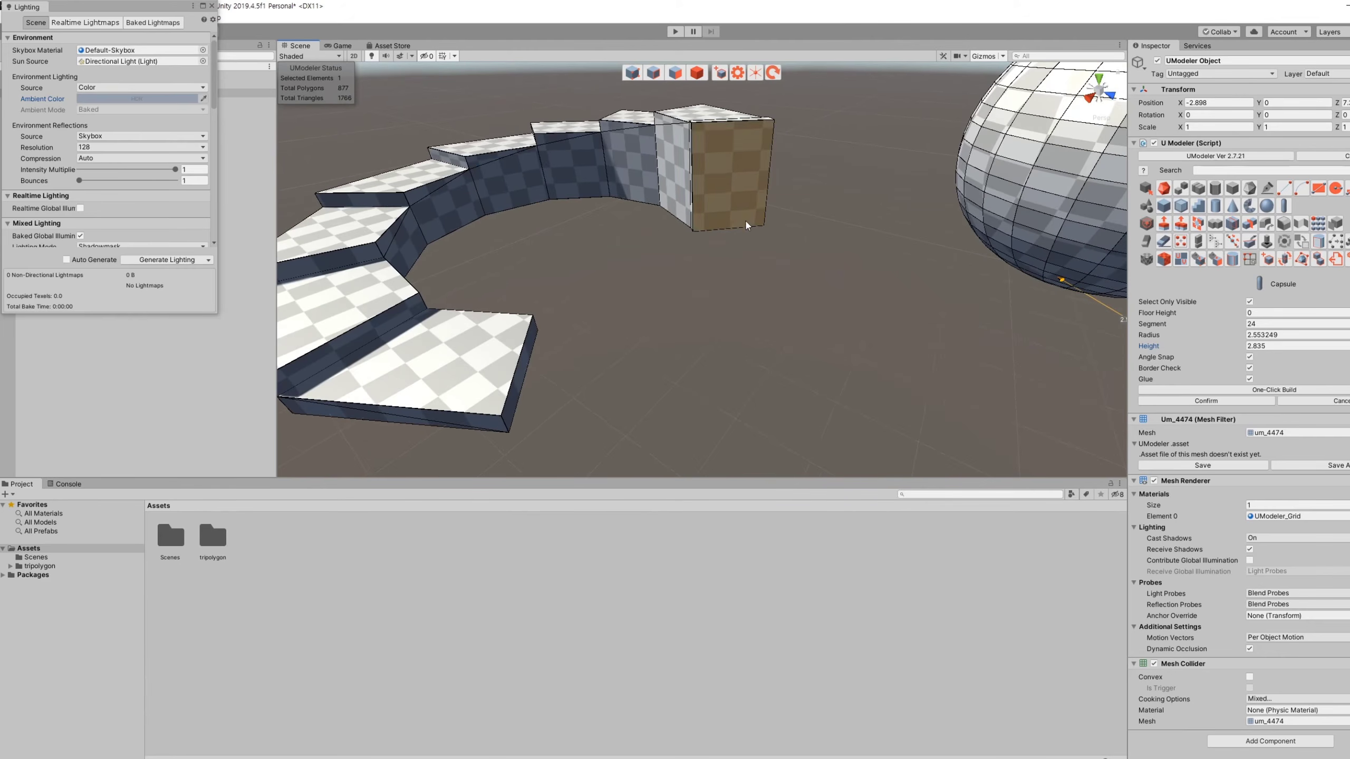
scroll(626, 277, down, 5)
scroll(625, 278, down, 3)
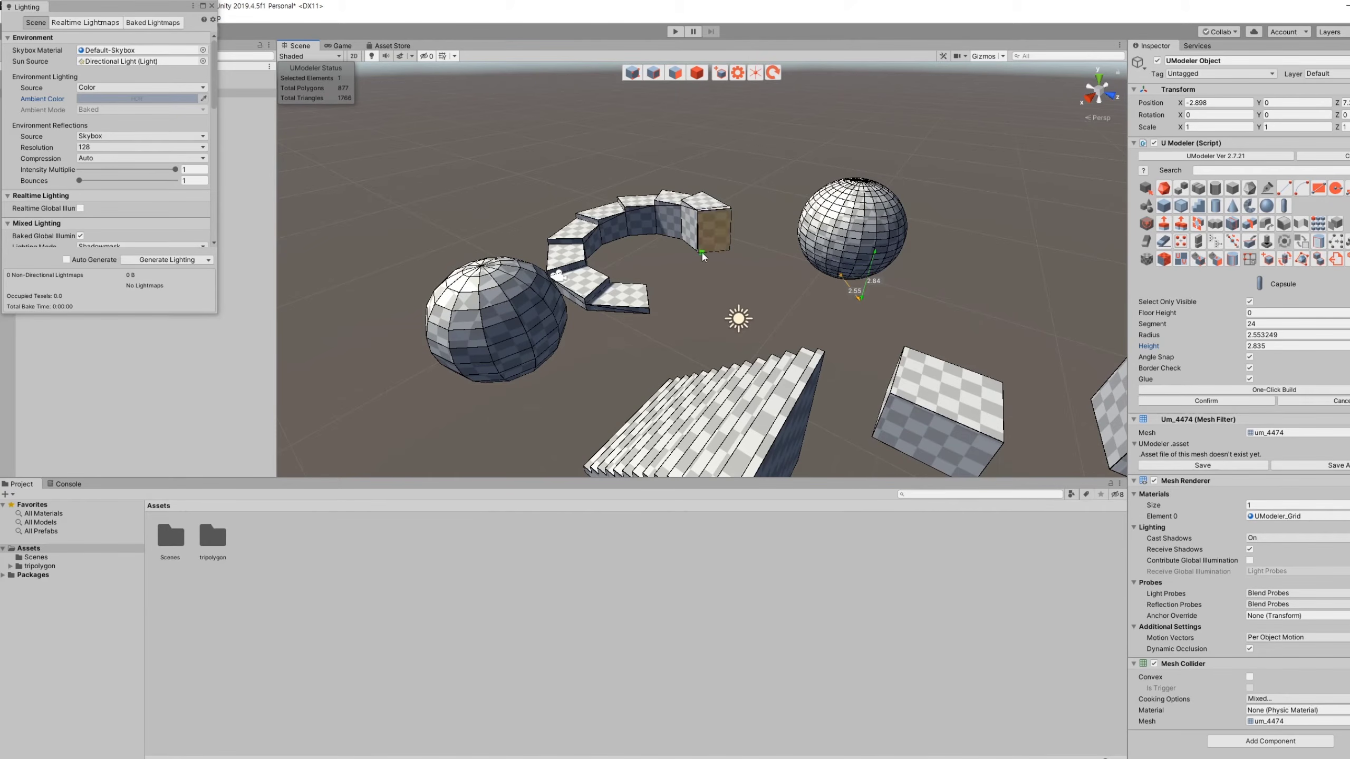
click(715, 257)
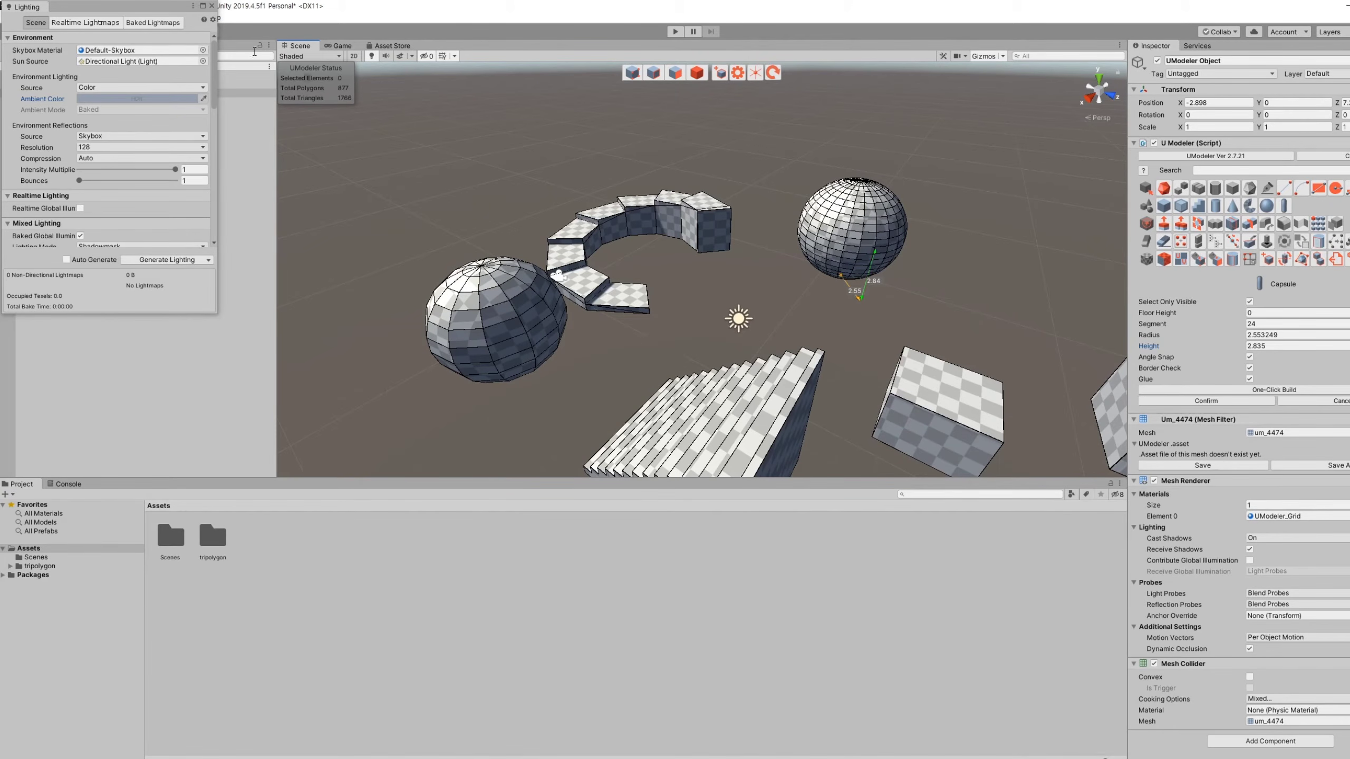
click(210, 5)
Delete the UModeler object containing all the primitive shapes from the scene.
click(485, 264)
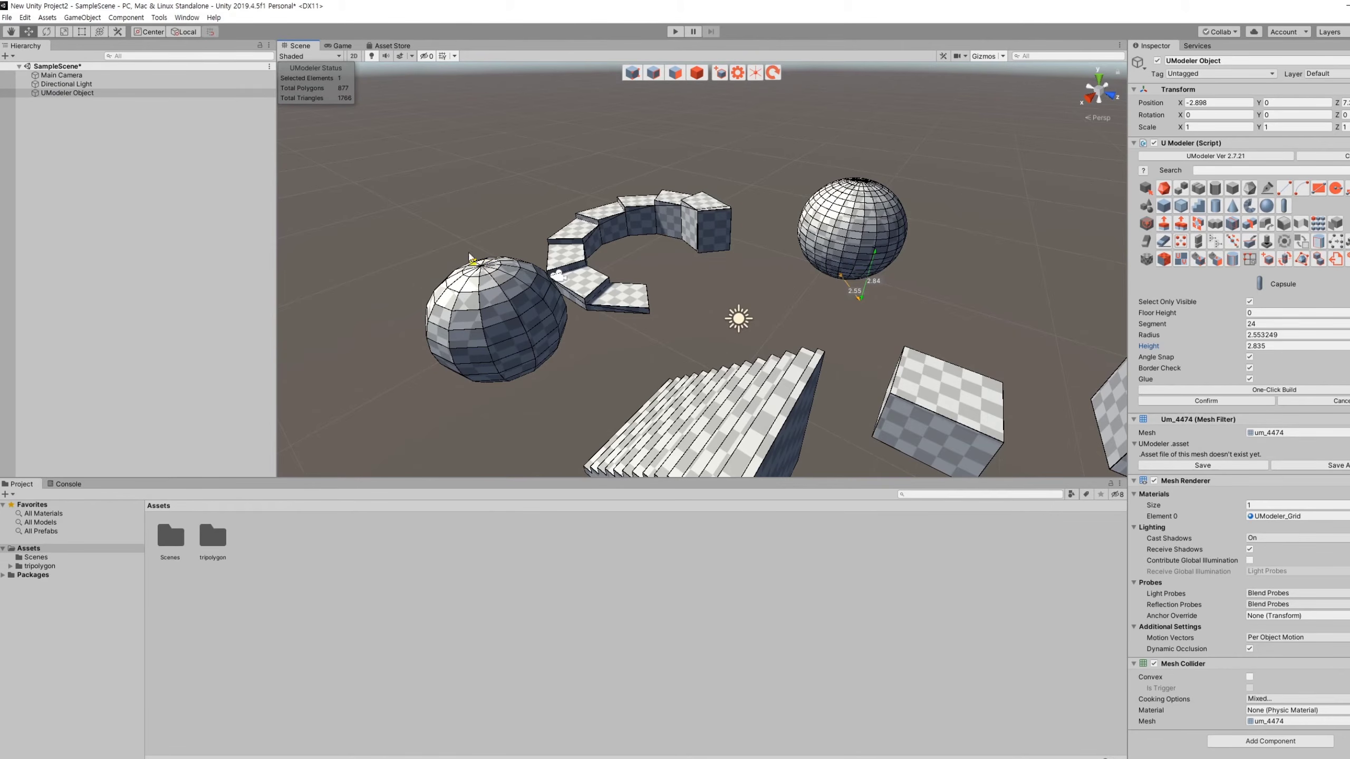
click(131, 94)
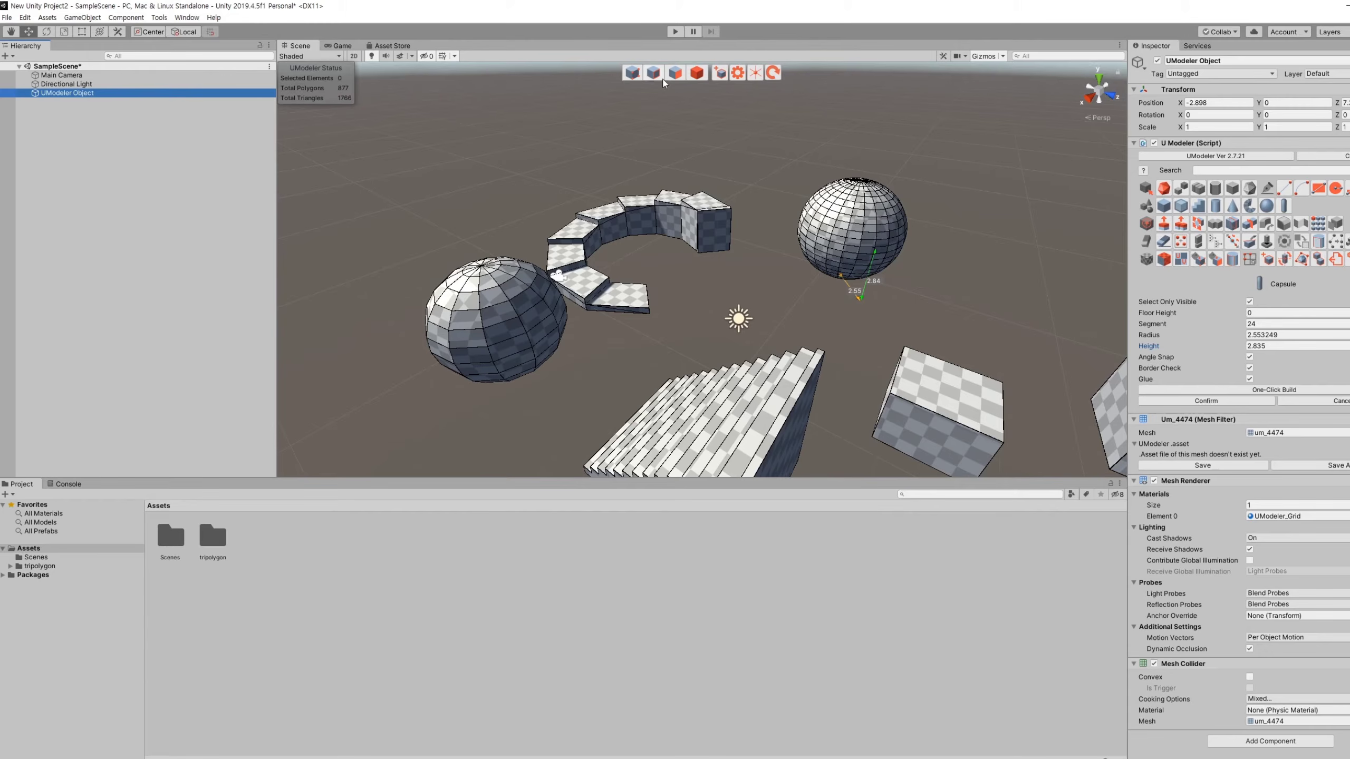
key(Delete)
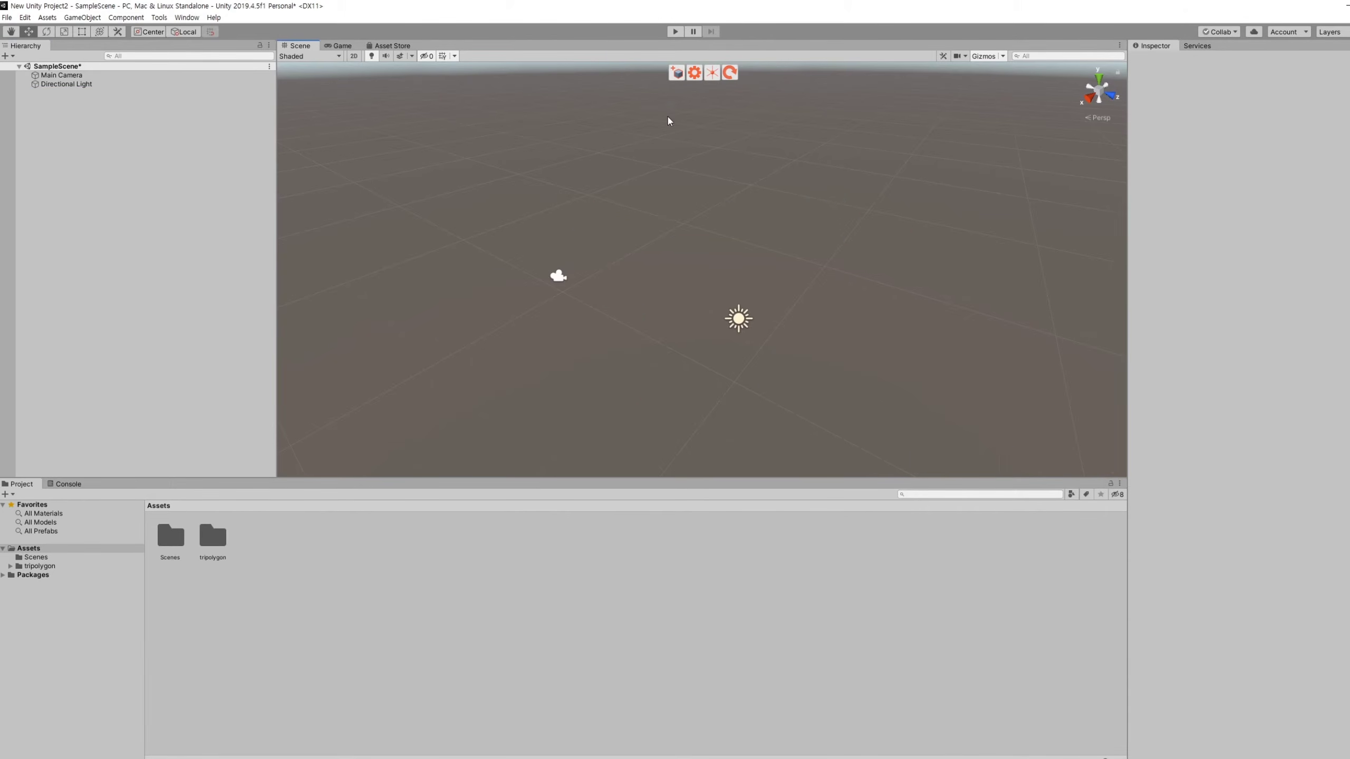
Create a new UModeler object and draw a box about 4.06 wide, 4.32 deep and 3.28 high.
click(676, 74)
drag(686, 268, 691, 339)
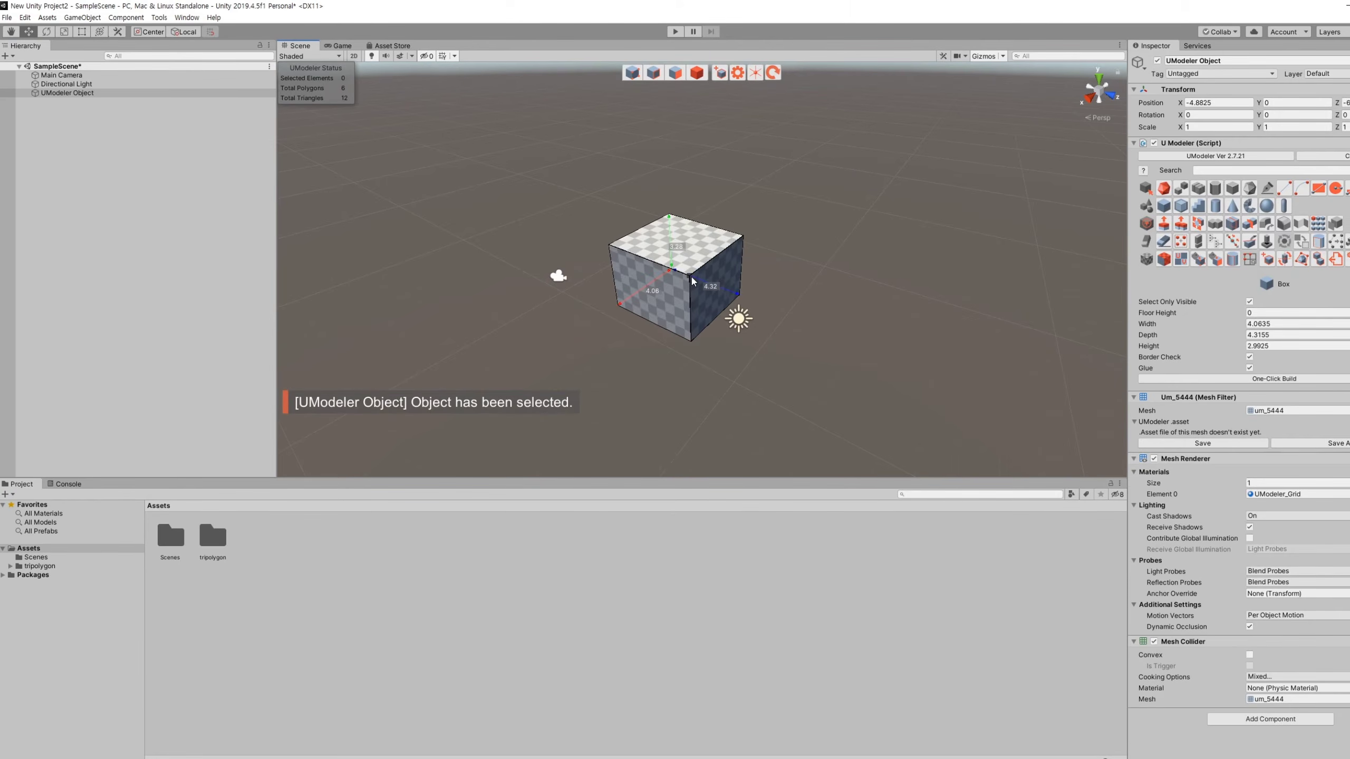
click(693, 281)
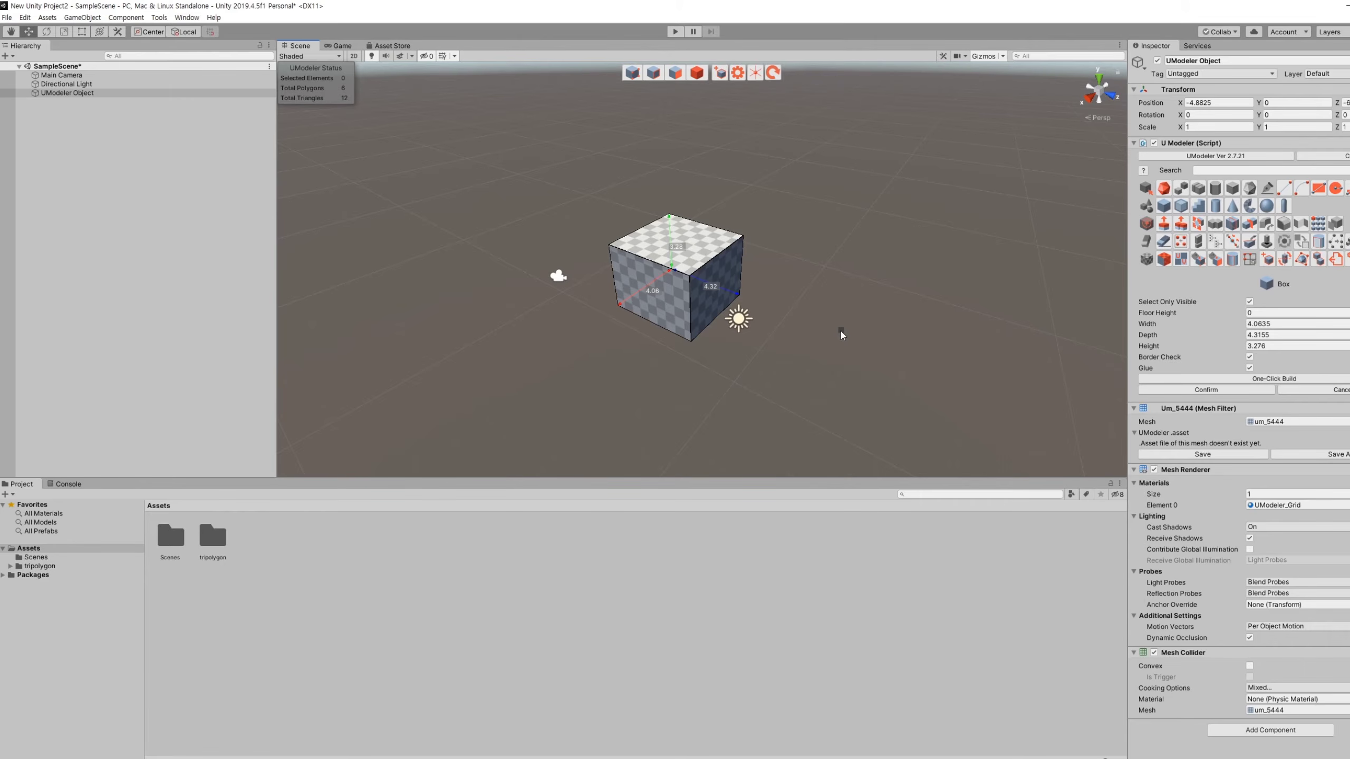
Enter object mode for the box and cycle through its rotate, scale and move gizmos.
click(696, 72)
key(e)
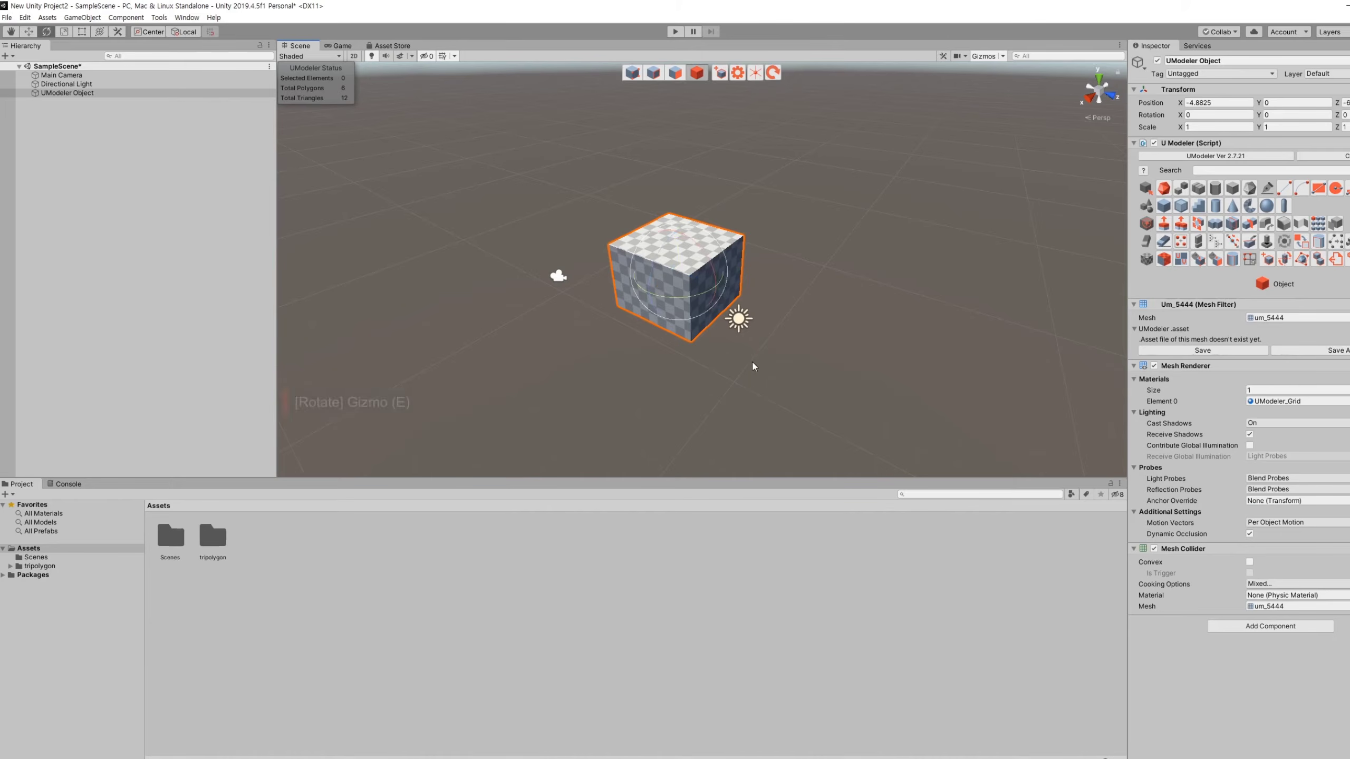
key(r)
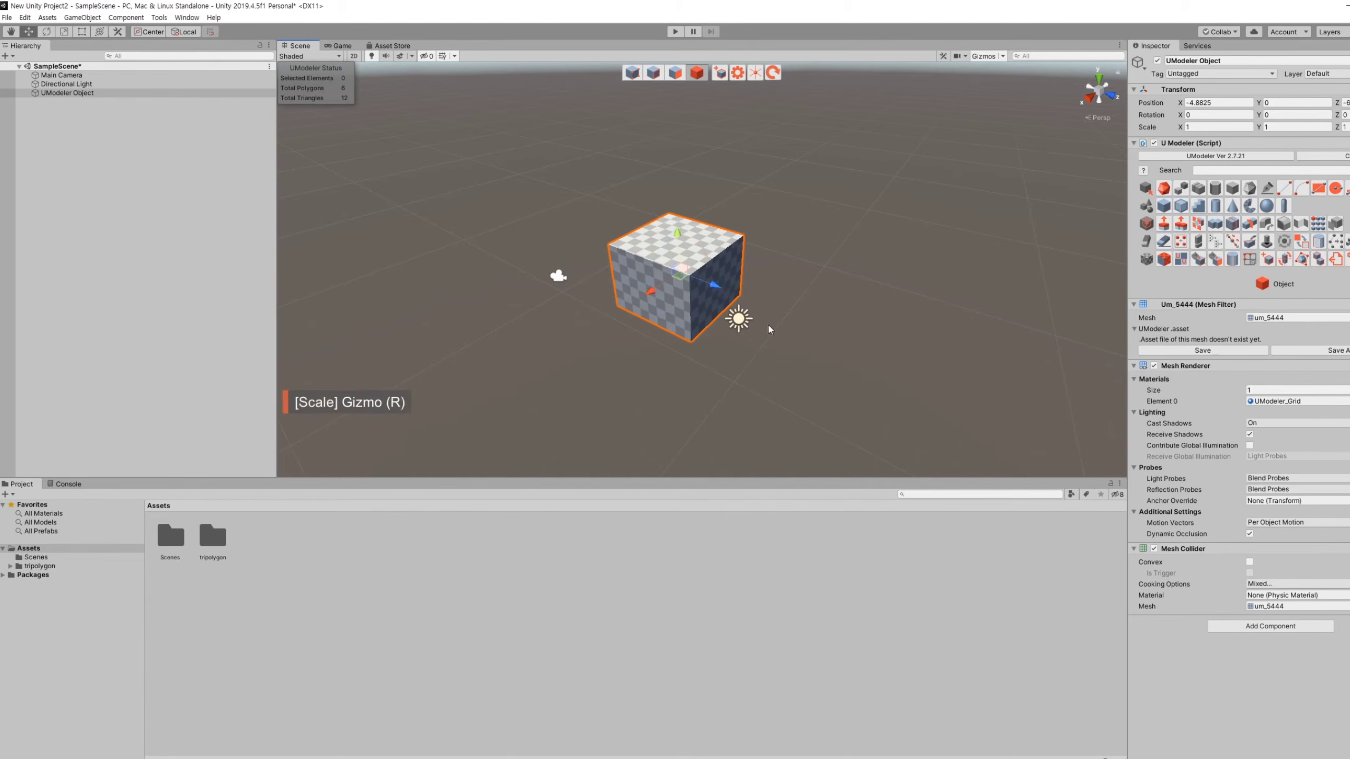
key(w)
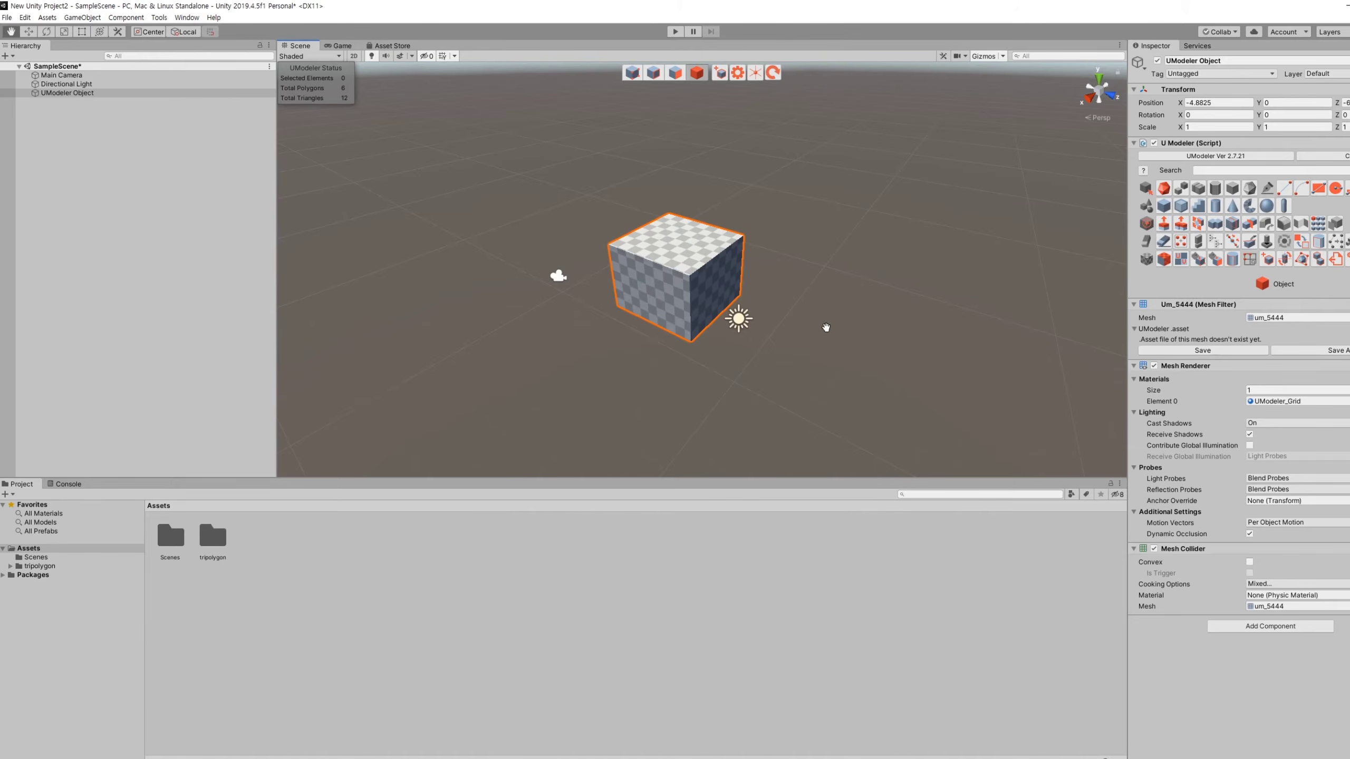
key(w)
key(e)
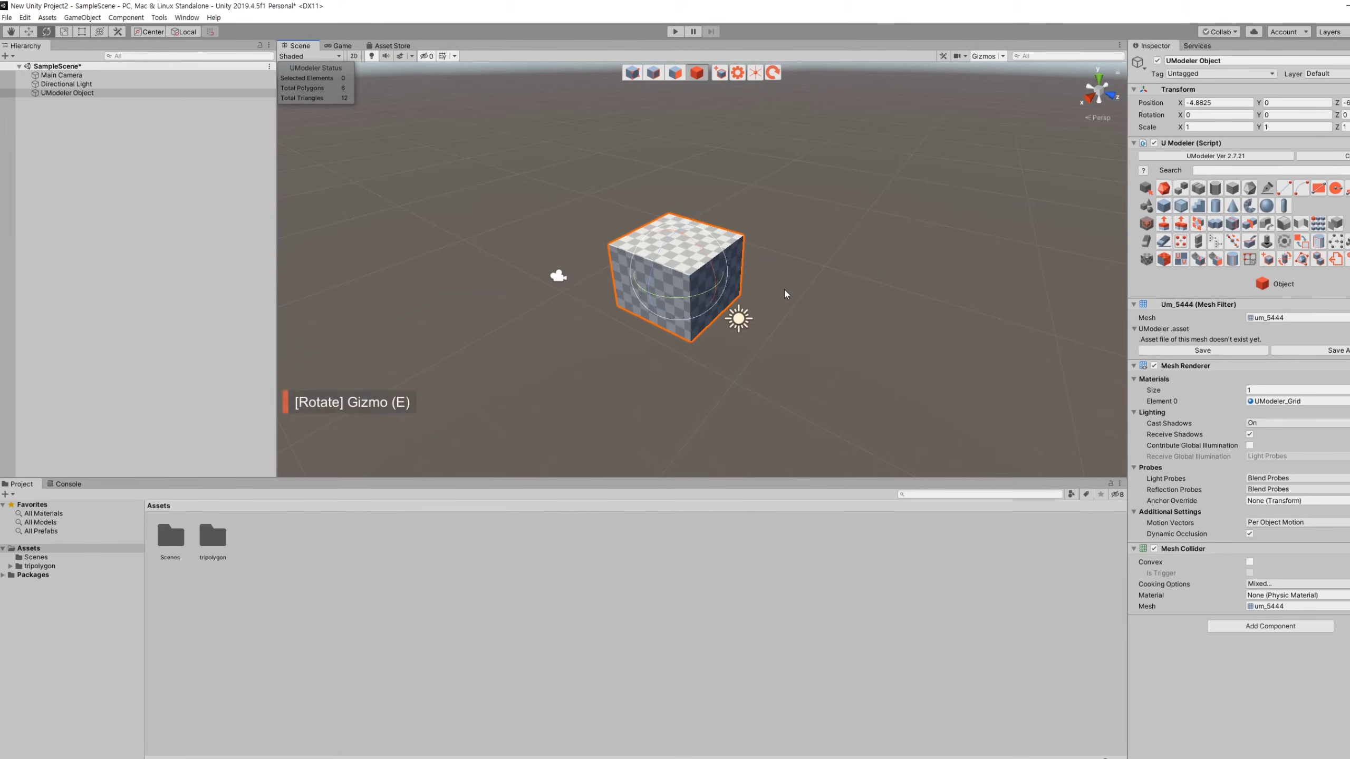
key(r)
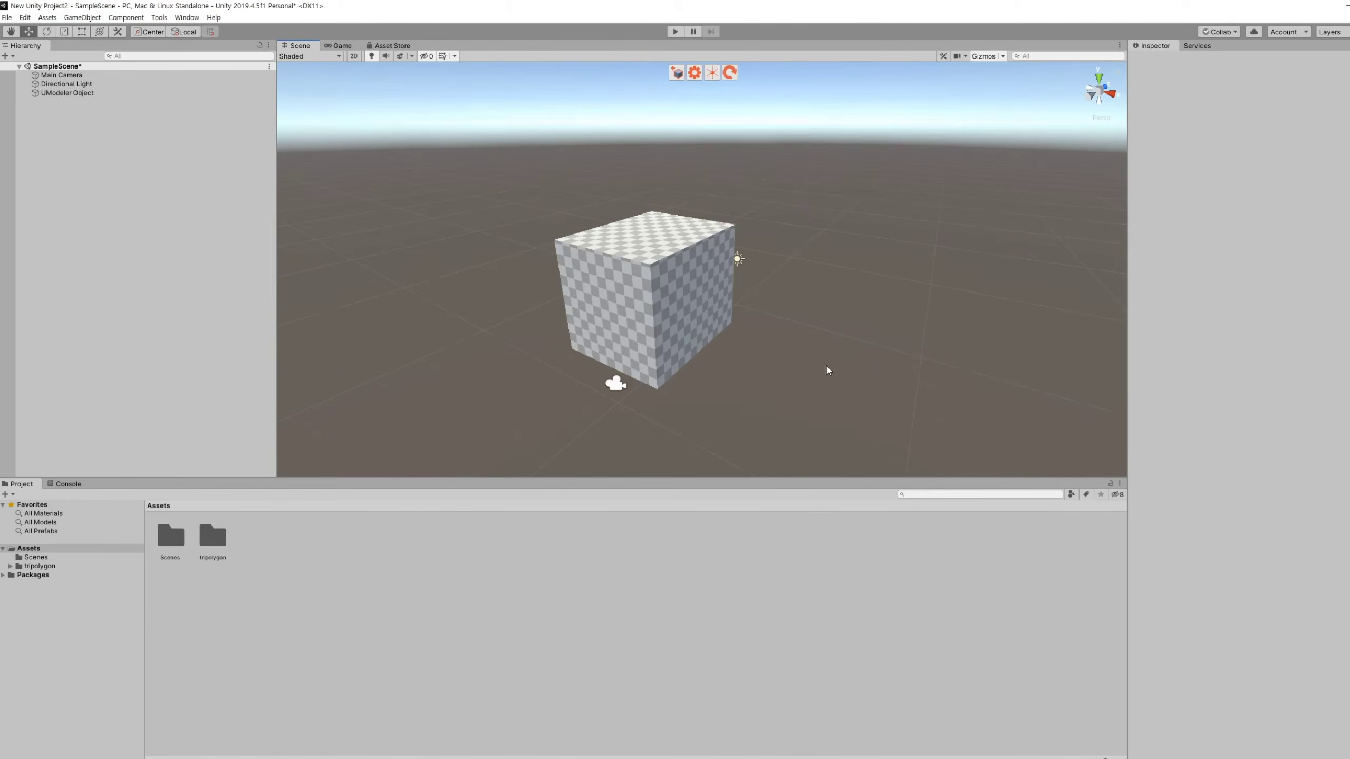
Select the box, try rotating it around its center on different axes, and undo the rotations.
click(699, 316)
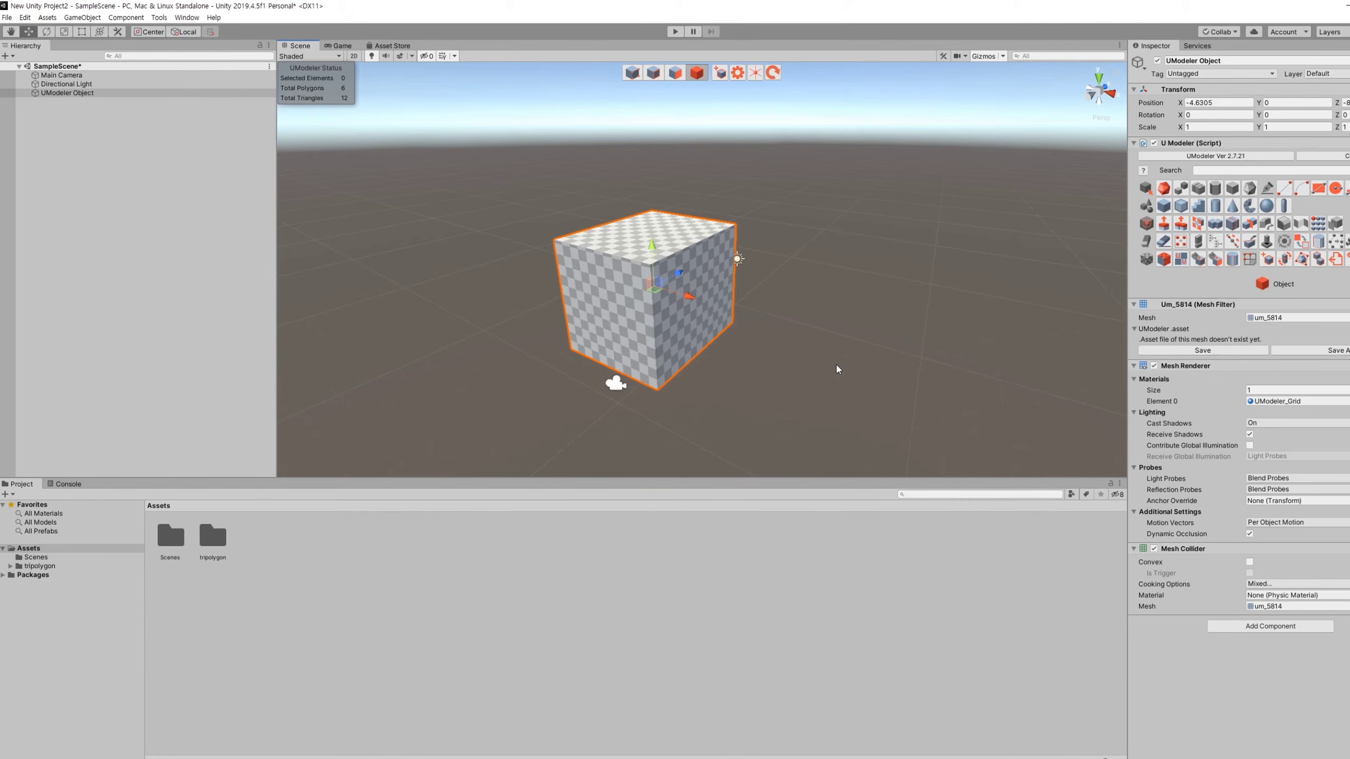
key(e)
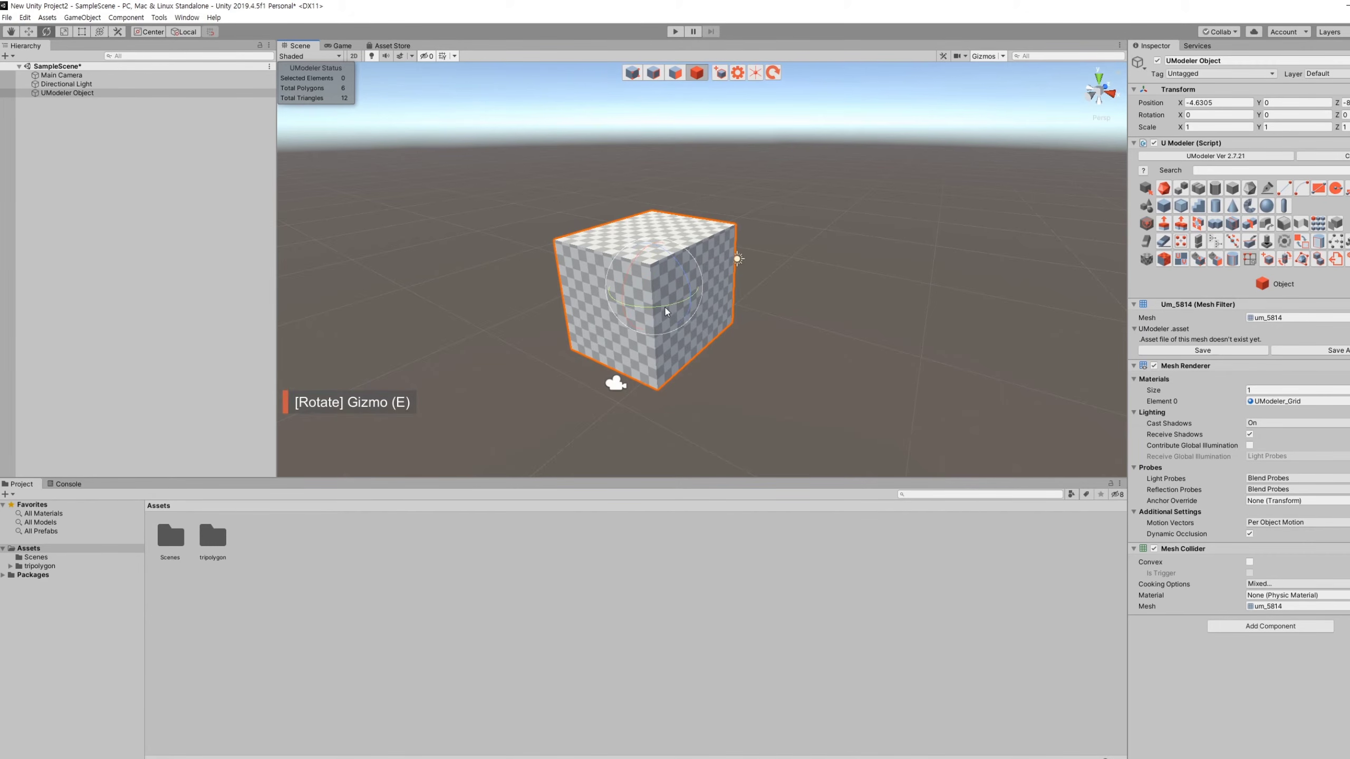
drag(660, 306, 627, 308)
mouse_move(638, 258)
mouse_down()
mouse_move(627, 274)
mouse_move(660, 248)
mouse_up()
key(ctrl+z)
key(ctrl+z)
key(ctrl+z)
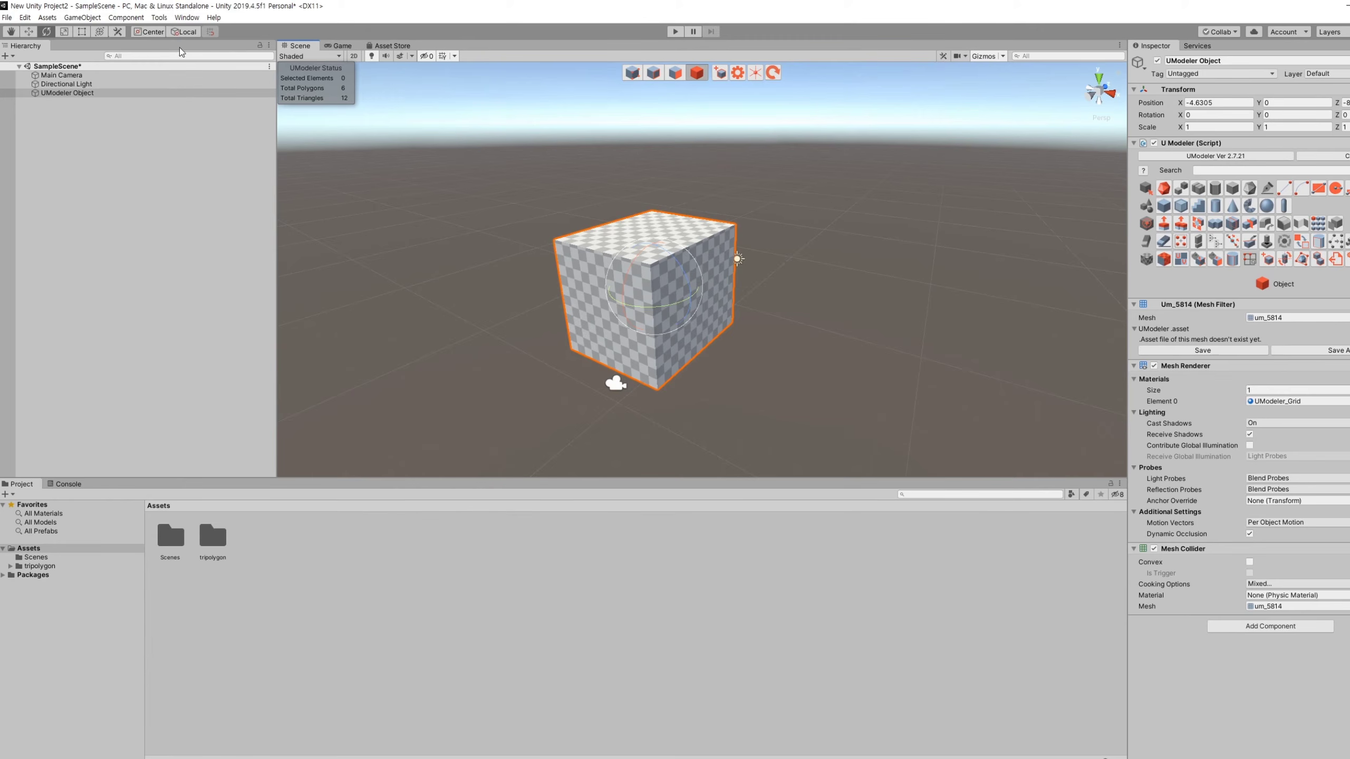
Set the gizmo position to Pivot, try rotating the box around its corner pivot, and undo the rotations.
click(149, 32)
mouse_move(579, 376)
mouse_down()
mouse_move(662, 366)
mouse_move(590, 386)
mouse_move(476, 388)
mouse_move(569, 389)
mouse_up()
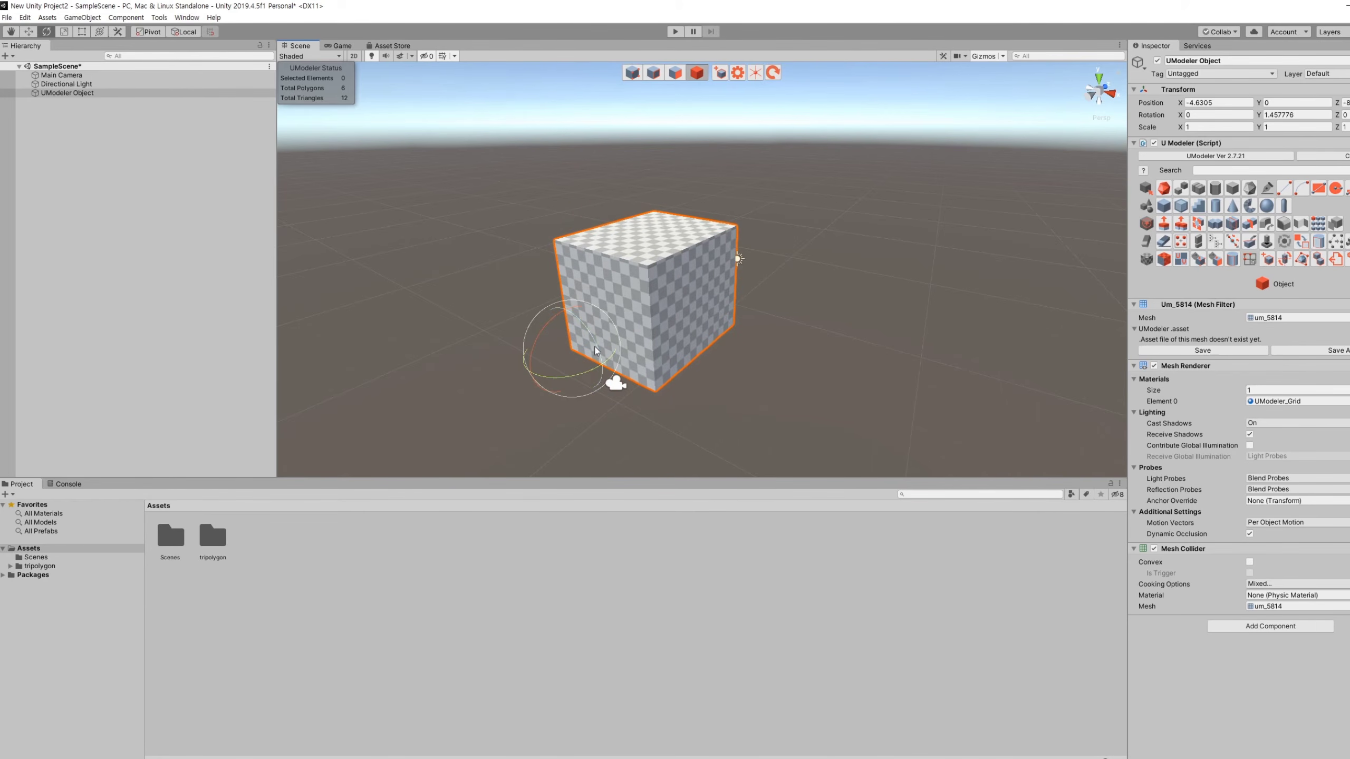
drag(595, 343, 608, 369)
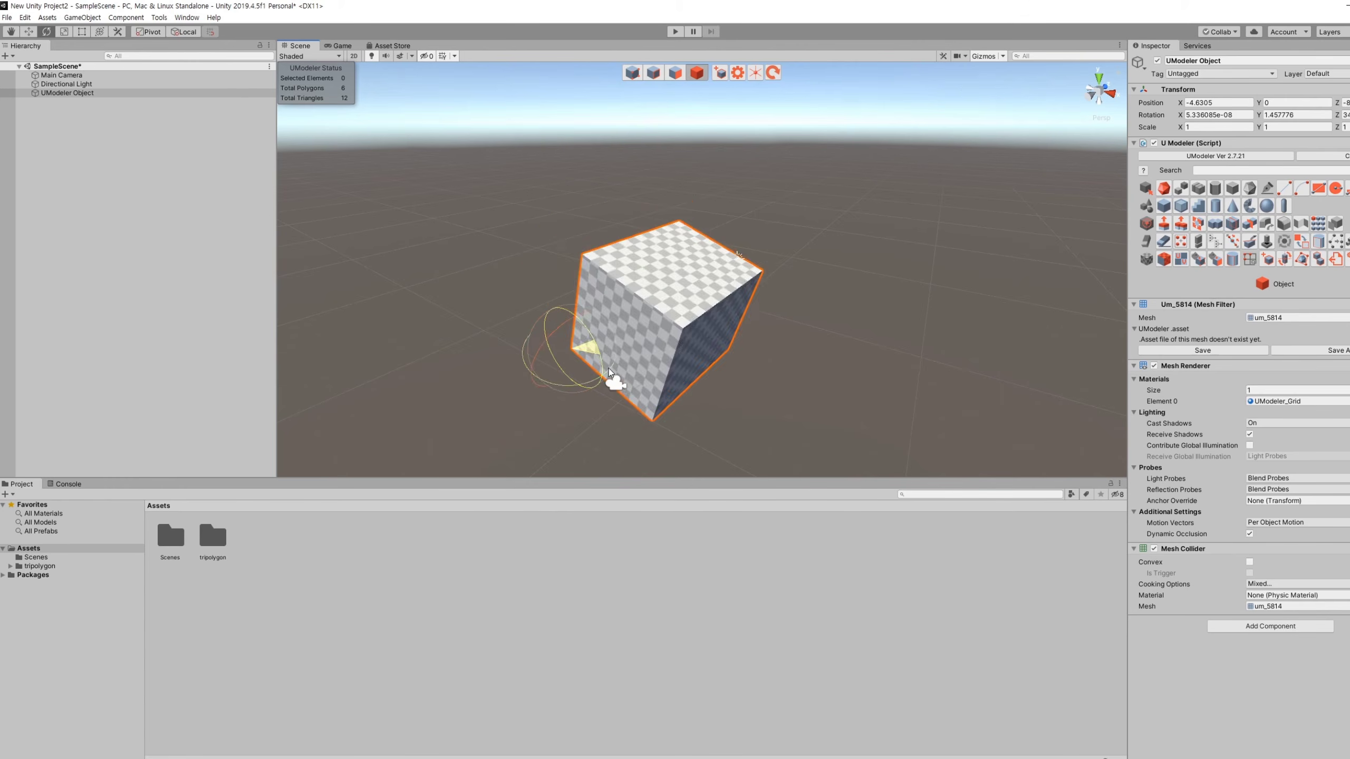
key(ctrl+z)
key(ctrl+z)
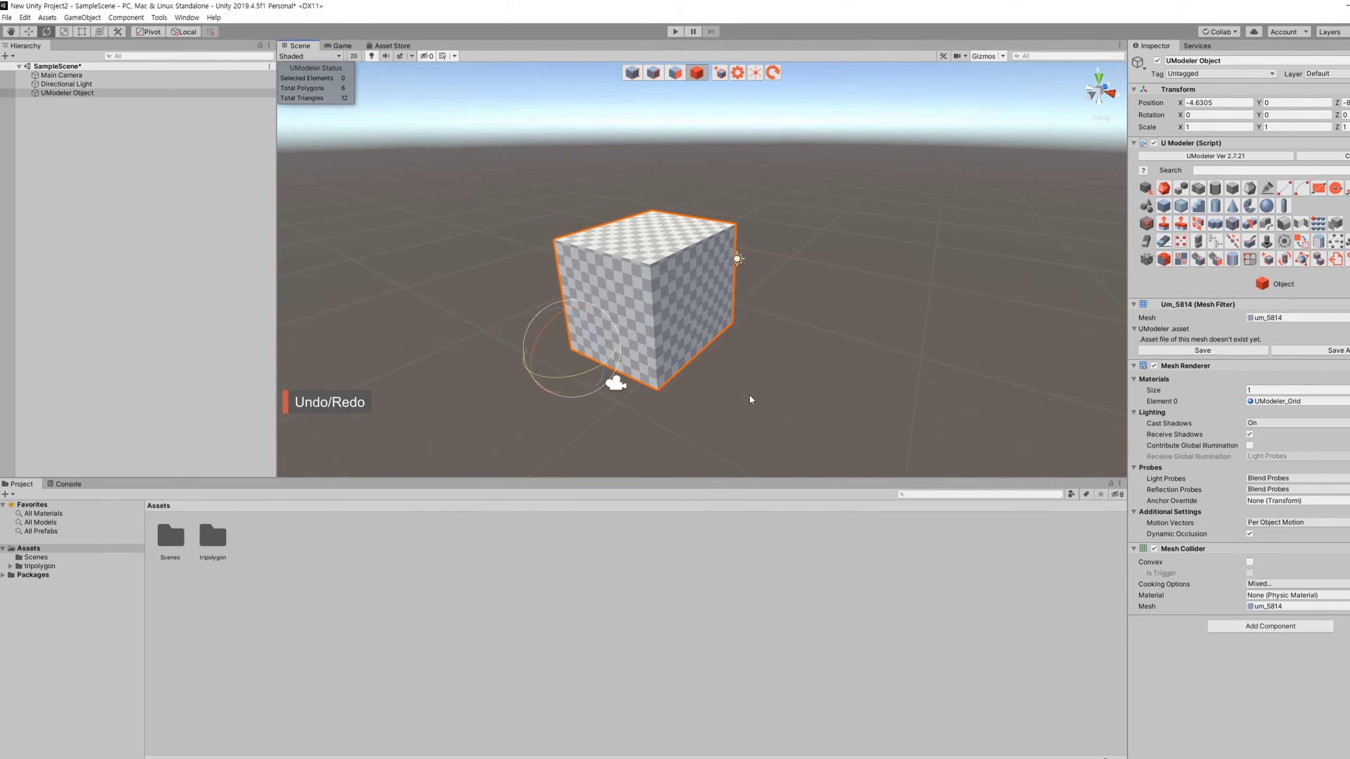
Set the gizmo position to Center and the handle orientation to Global, with the move gizmo active.
click(162, 33)
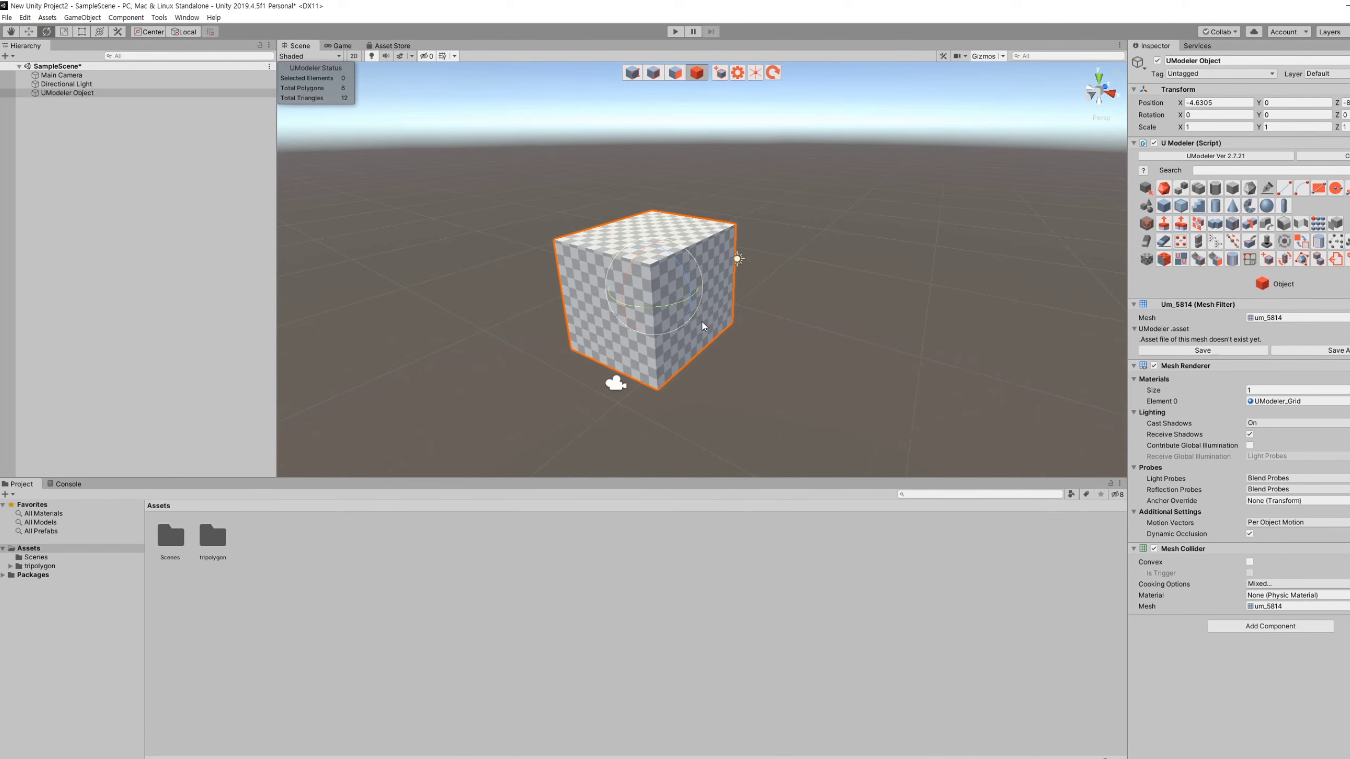
key(r)
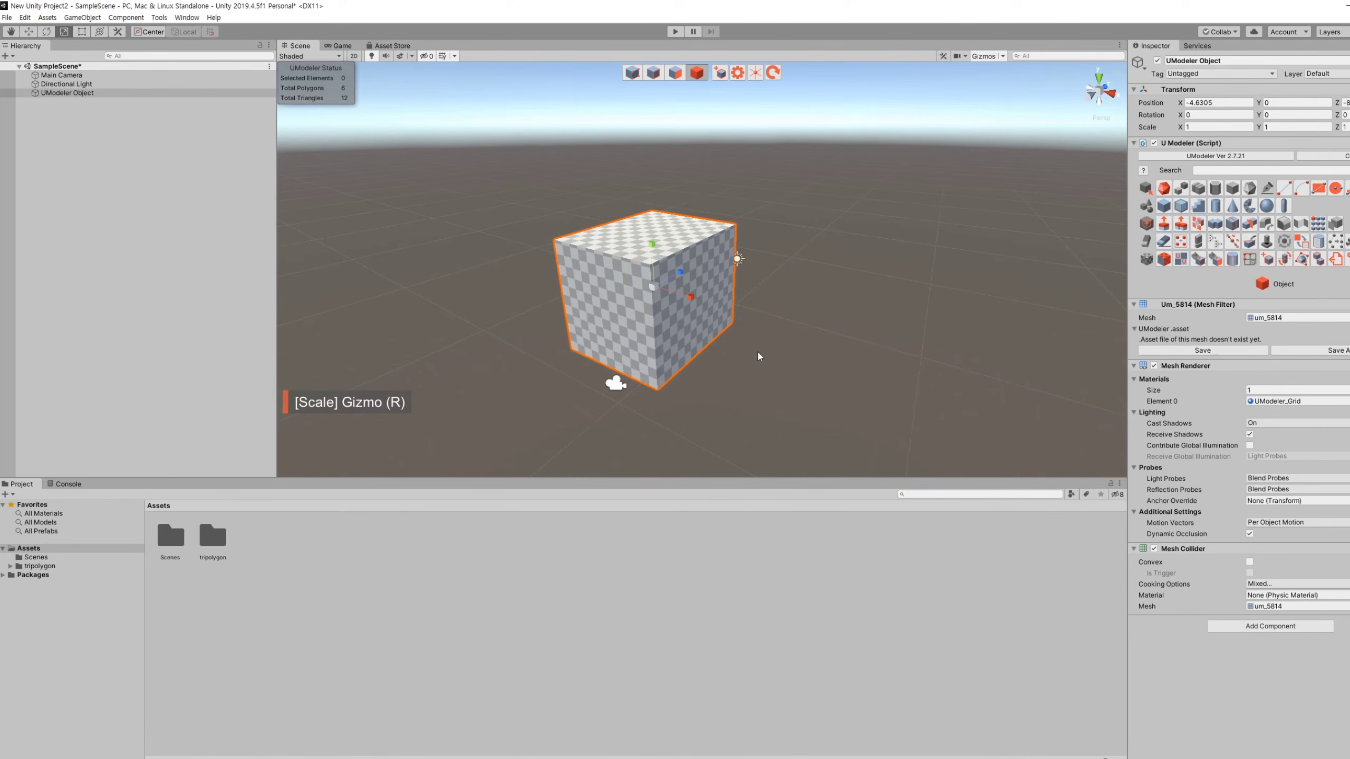
key(w)
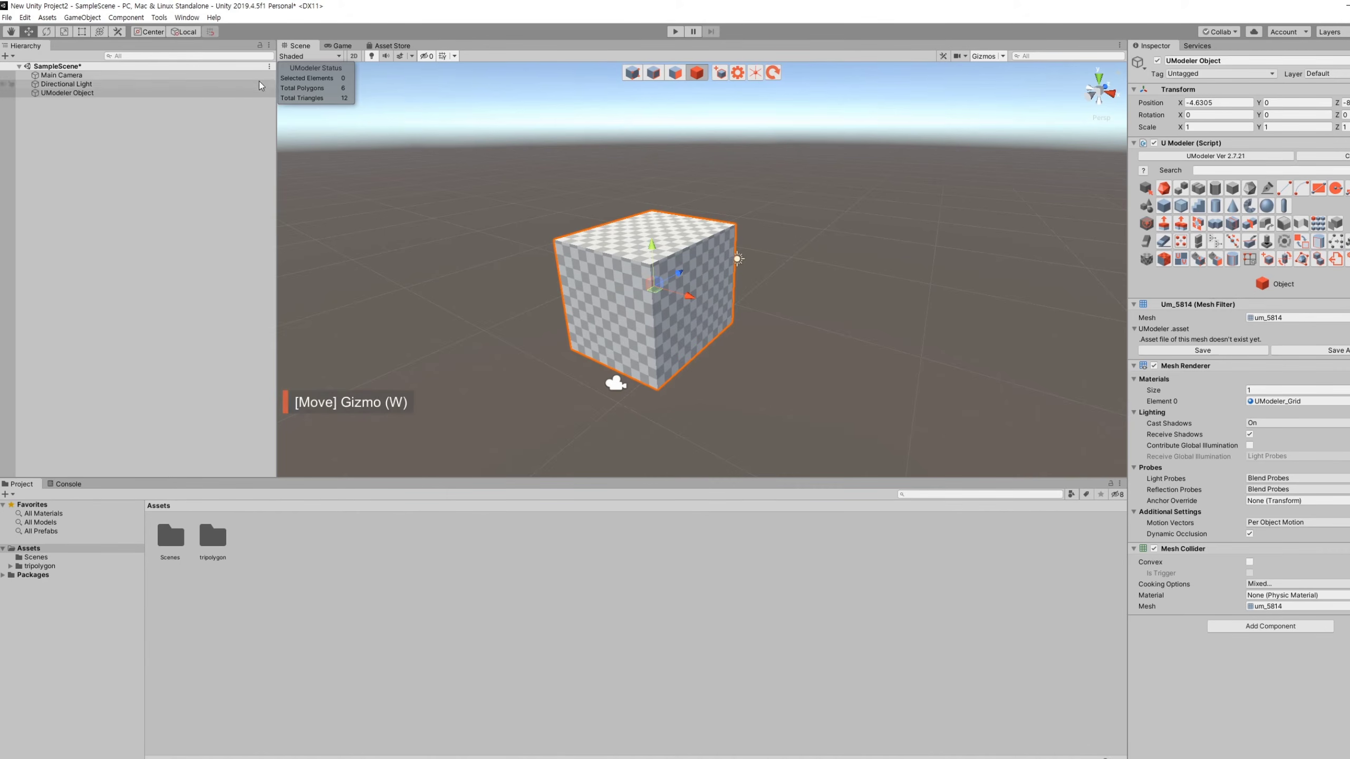
click(188, 35)
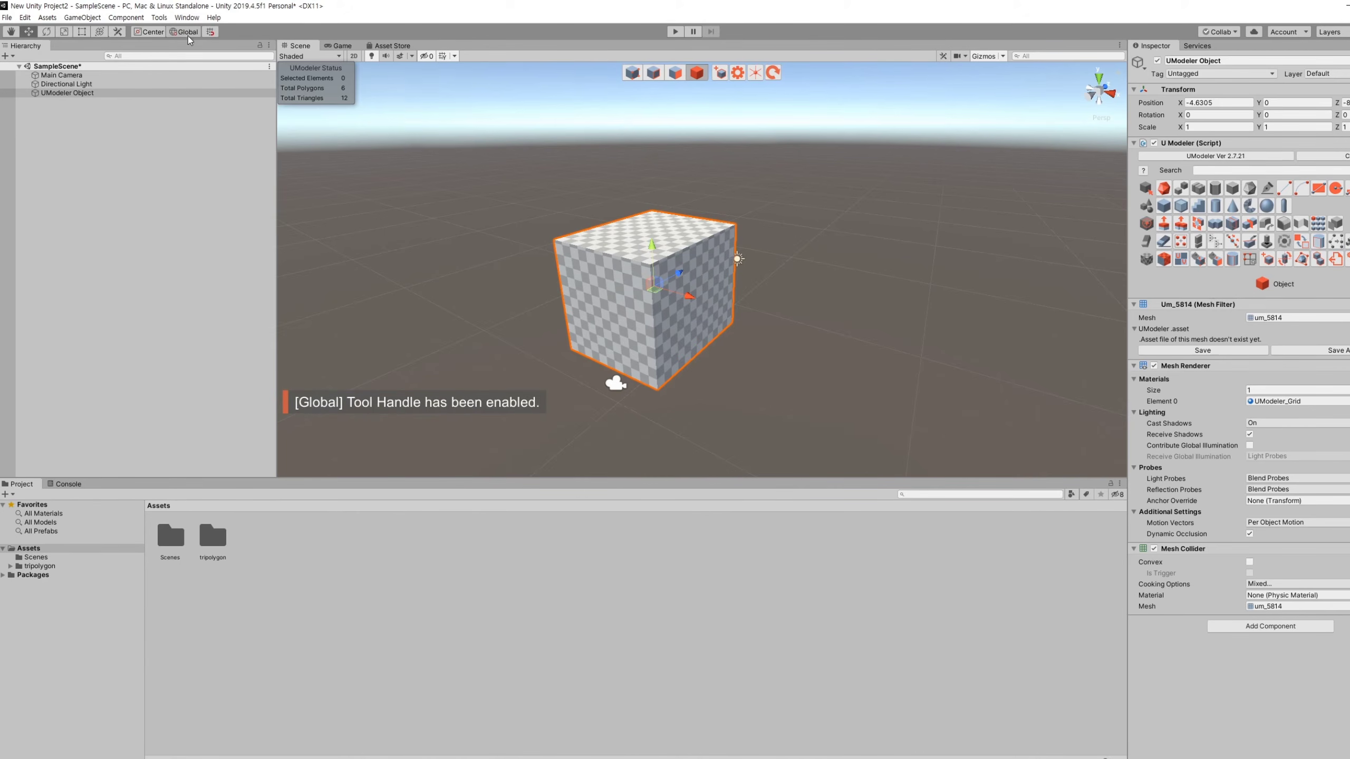
Rotate the box about 21.7 degrees around its vertical Y axis and return to the move gizmo.
scroll(760, 272, down, 5)
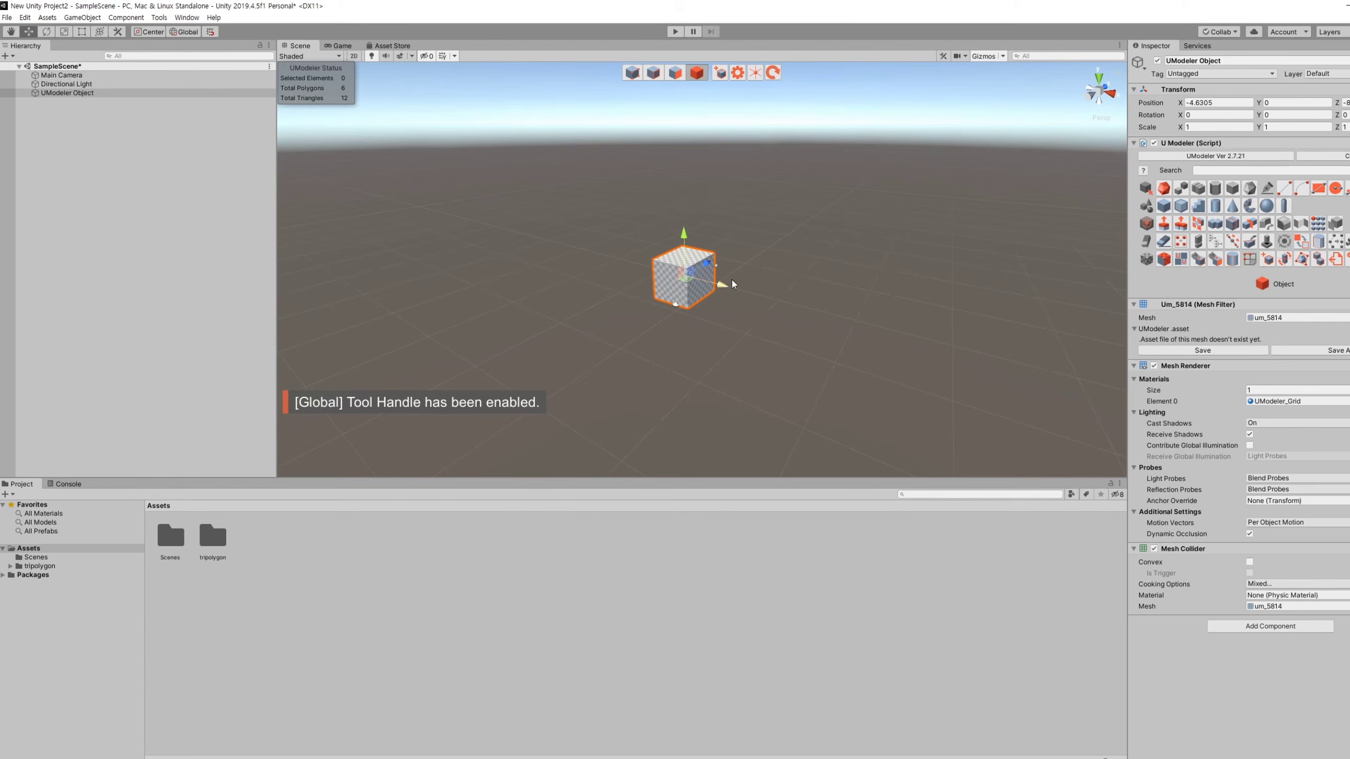
key(e)
drag(708, 295, 742, 305)
key(w)
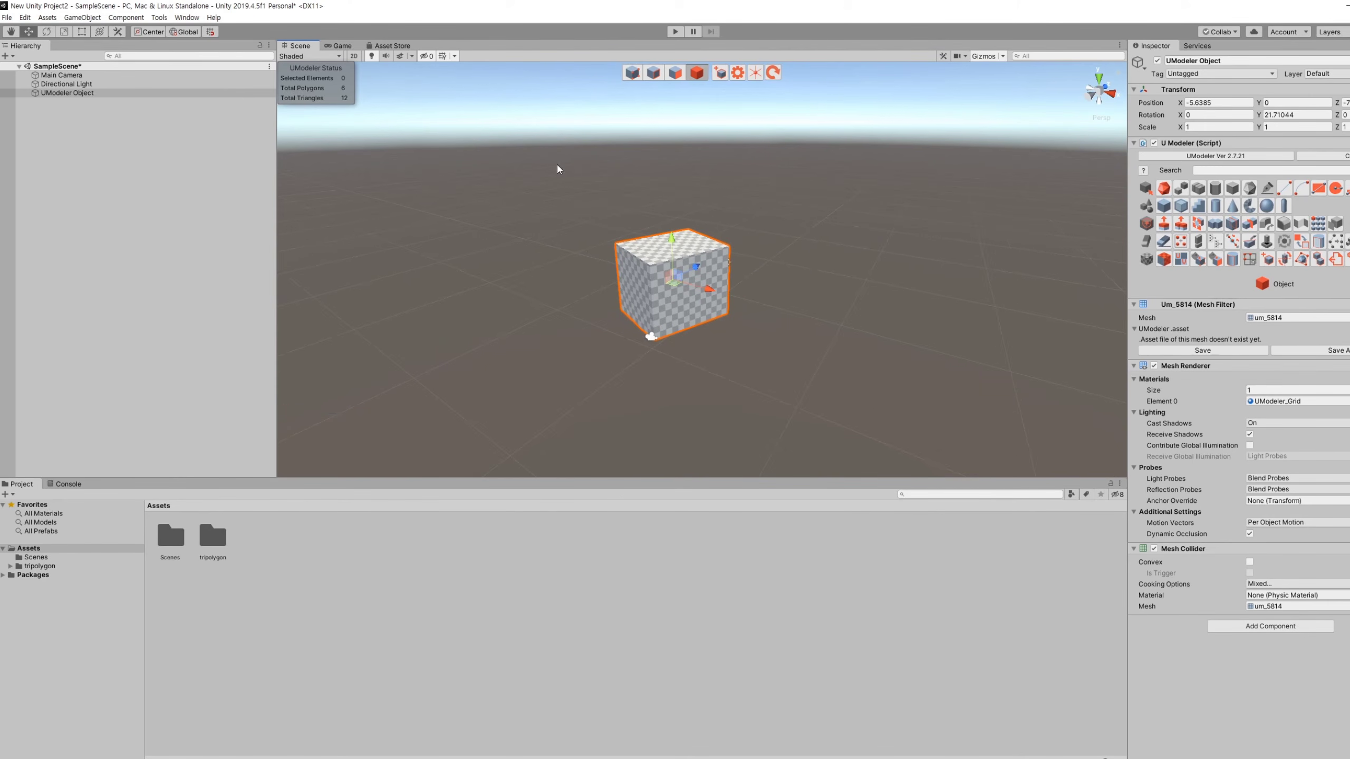
Switch the handle orientation repeatedly between Local and Global to compare the move gizmo's axes on the rotated box.
click(182, 32)
click(182, 32)
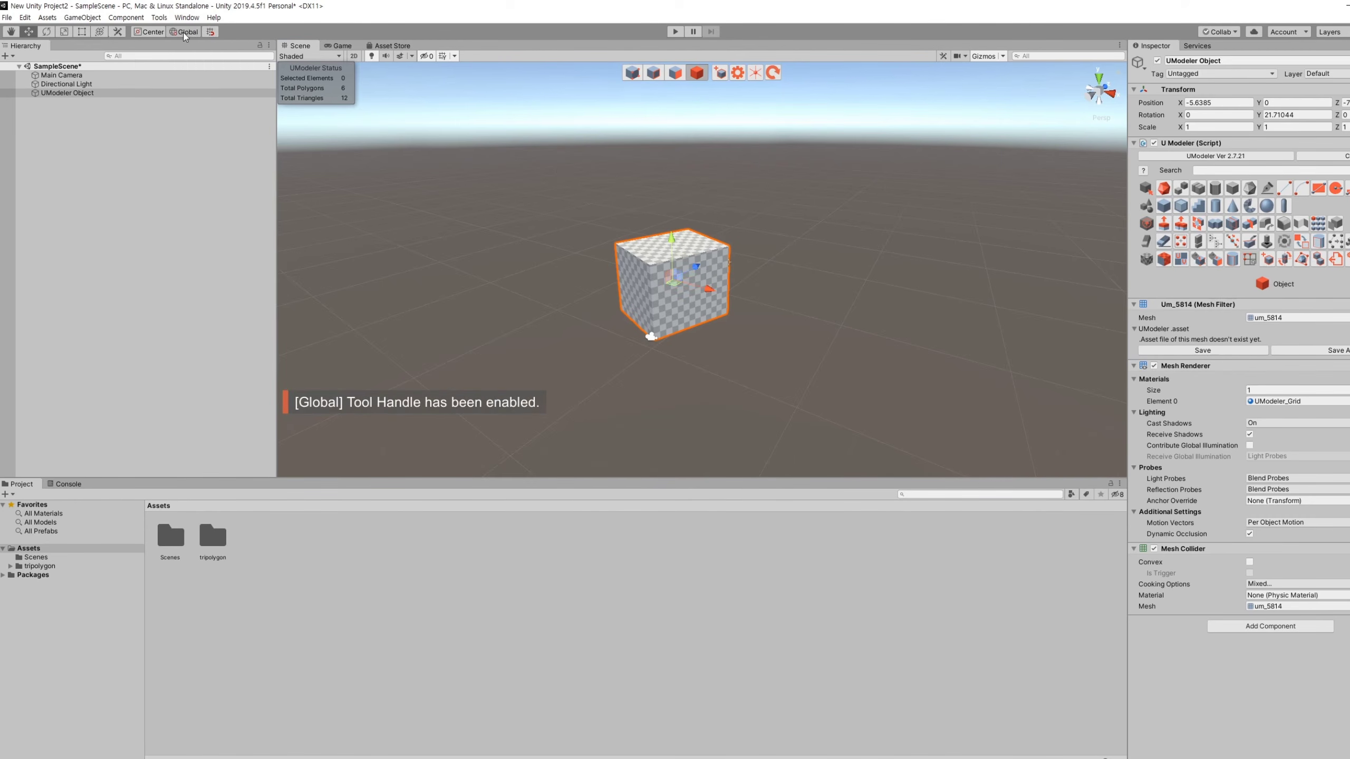
click(182, 32)
click(183, 32)
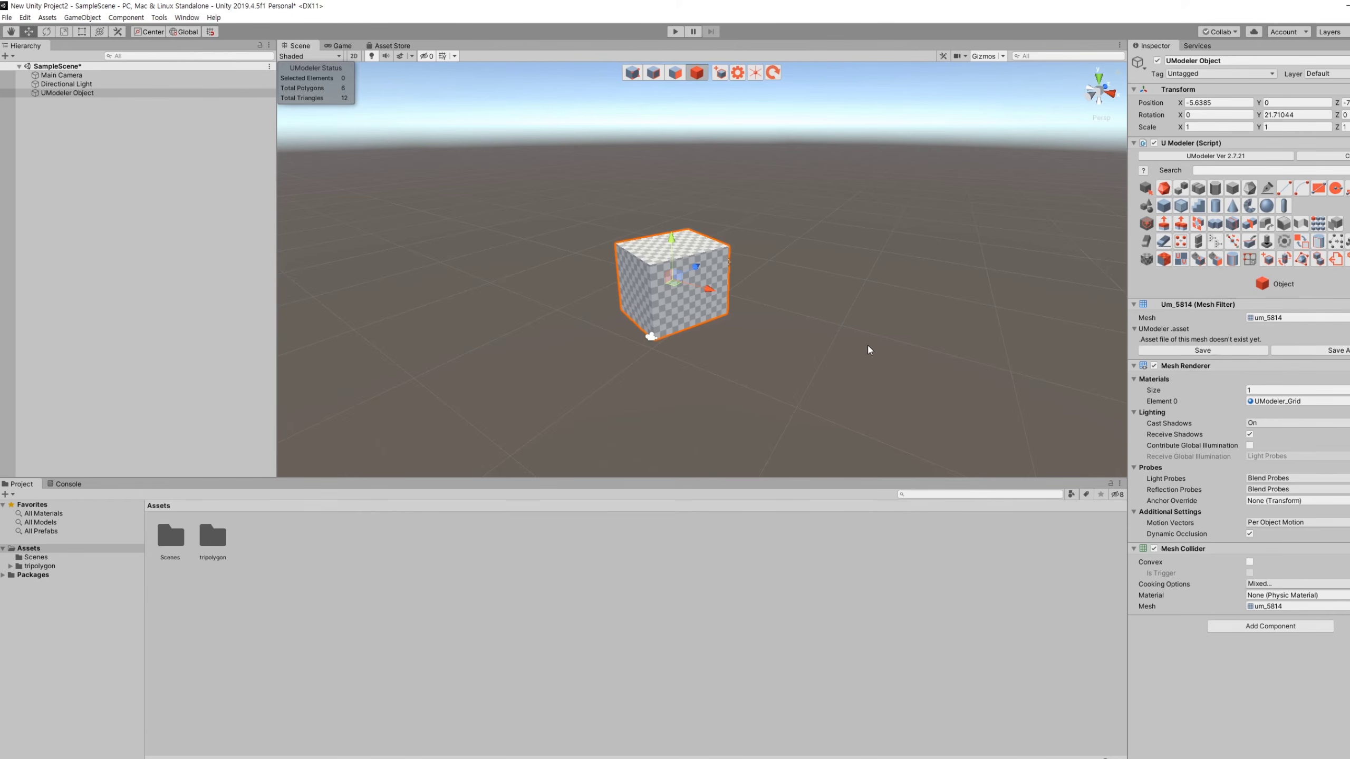
click(185, 32)
click(182, 33)
Move the box back and forth along the global Z axis, shift it along its local axes, and restore Global handle orientation.
drag(692, 269, 860, 244)
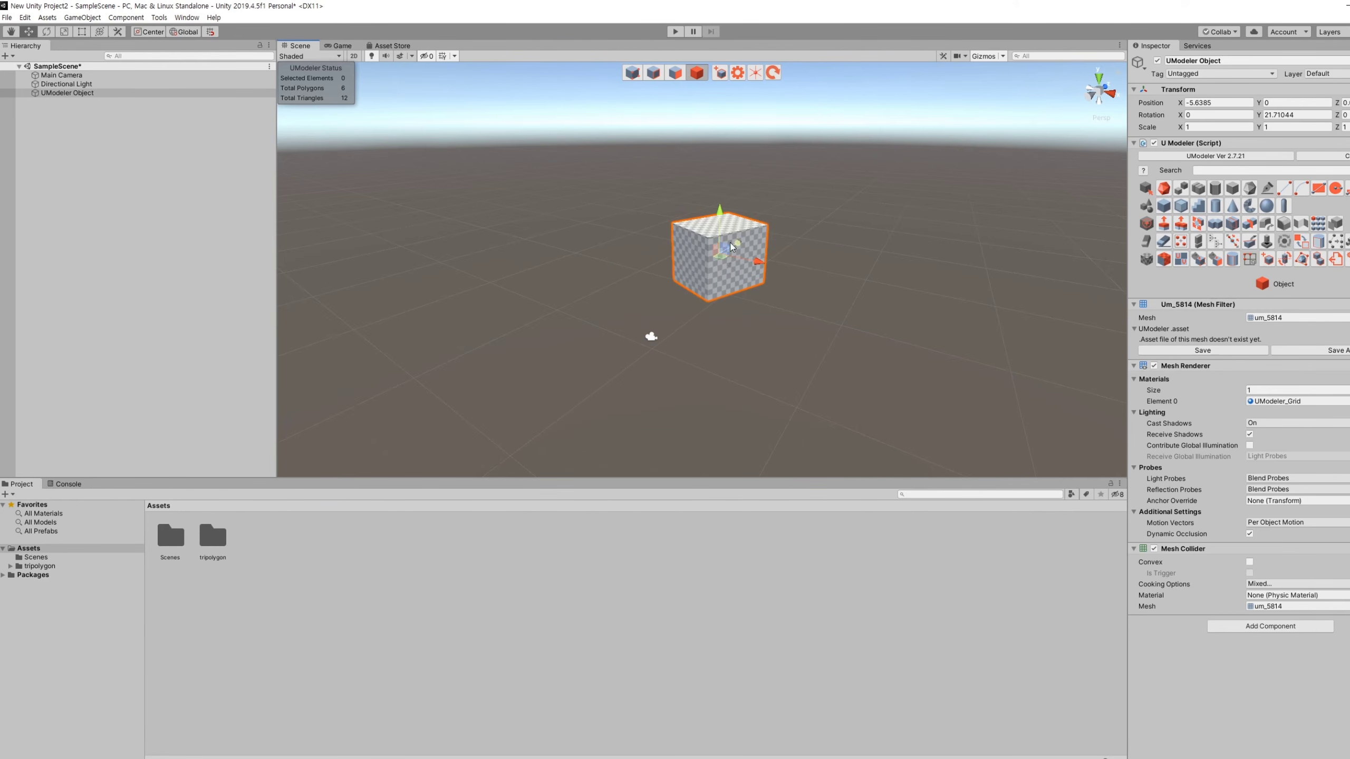
drag(737, 243, 700, 283)
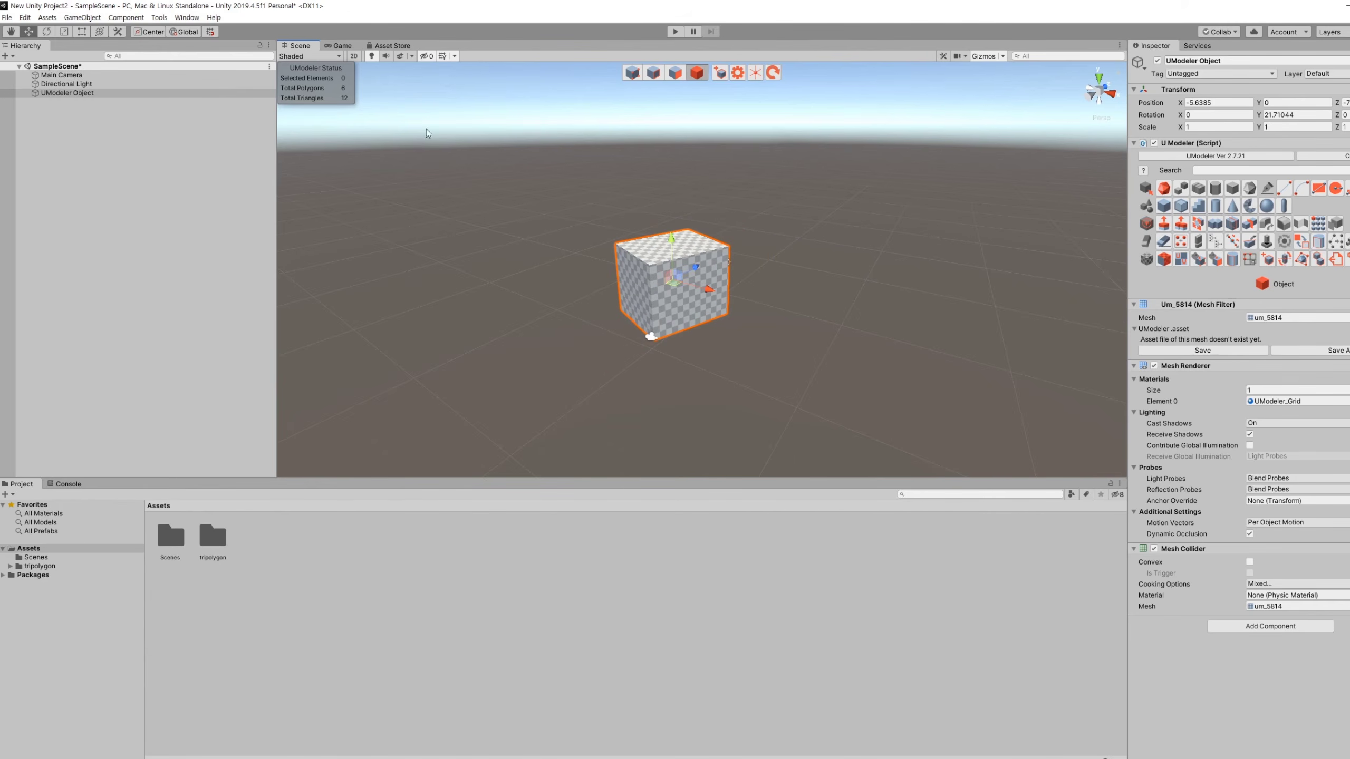
click(194, 33)
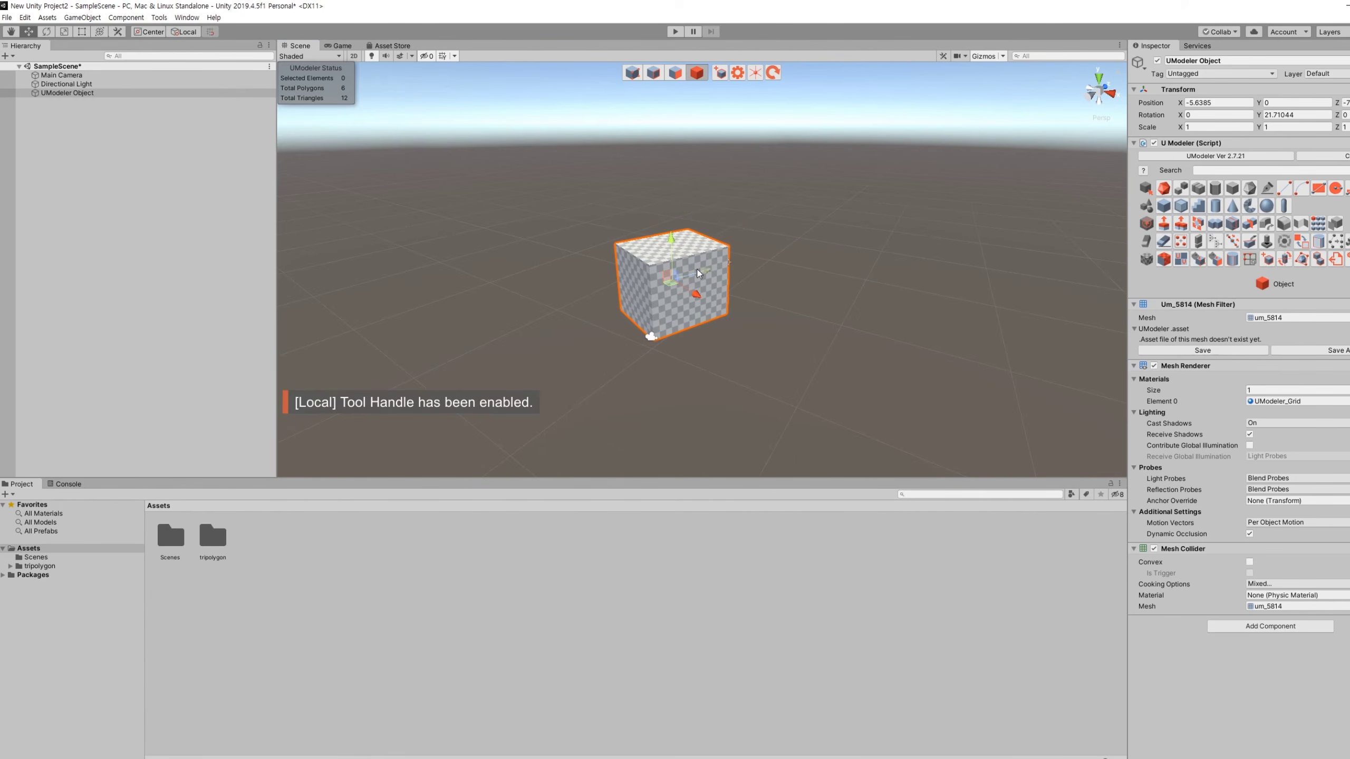
mouse_move(694, 272)
mouse_down()
mouse_move(861, 253)
mouse_move(712, 289)
mouse_up()
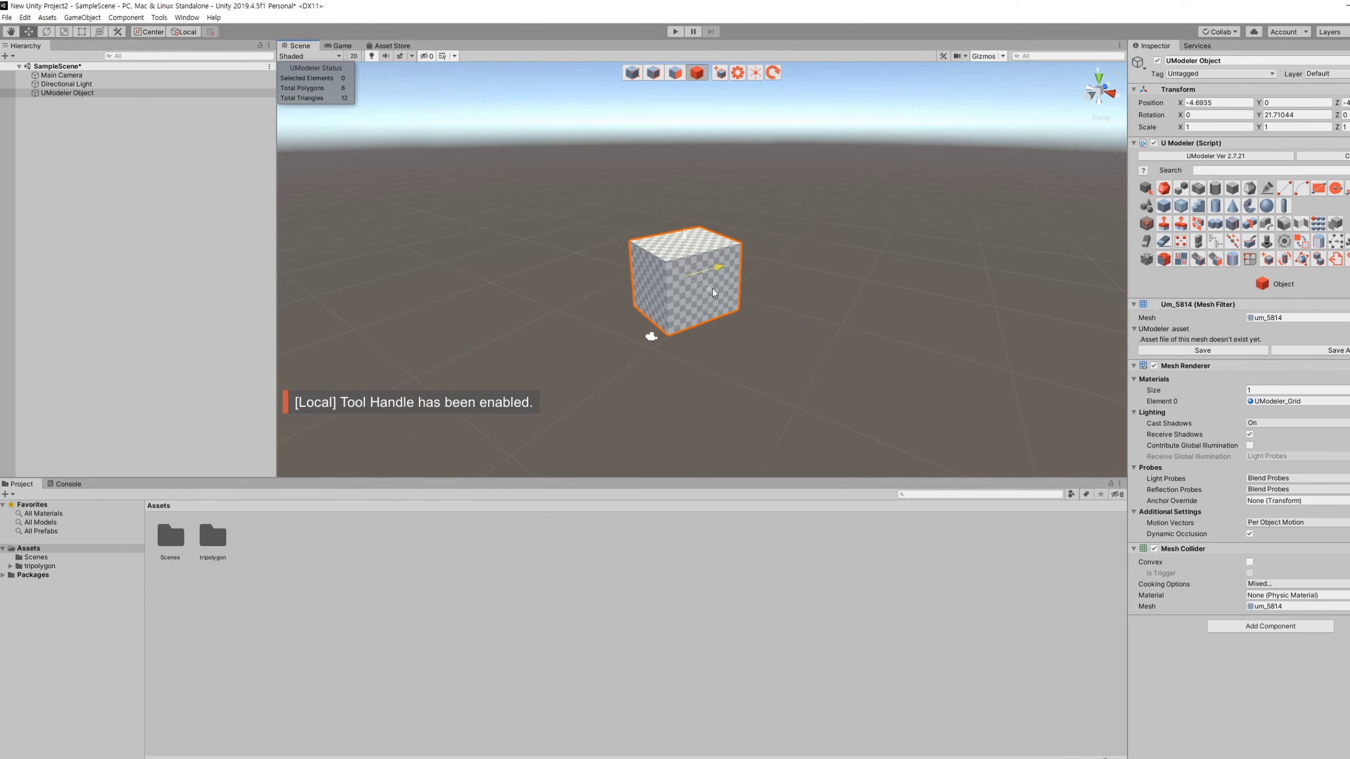
click(189, 33)
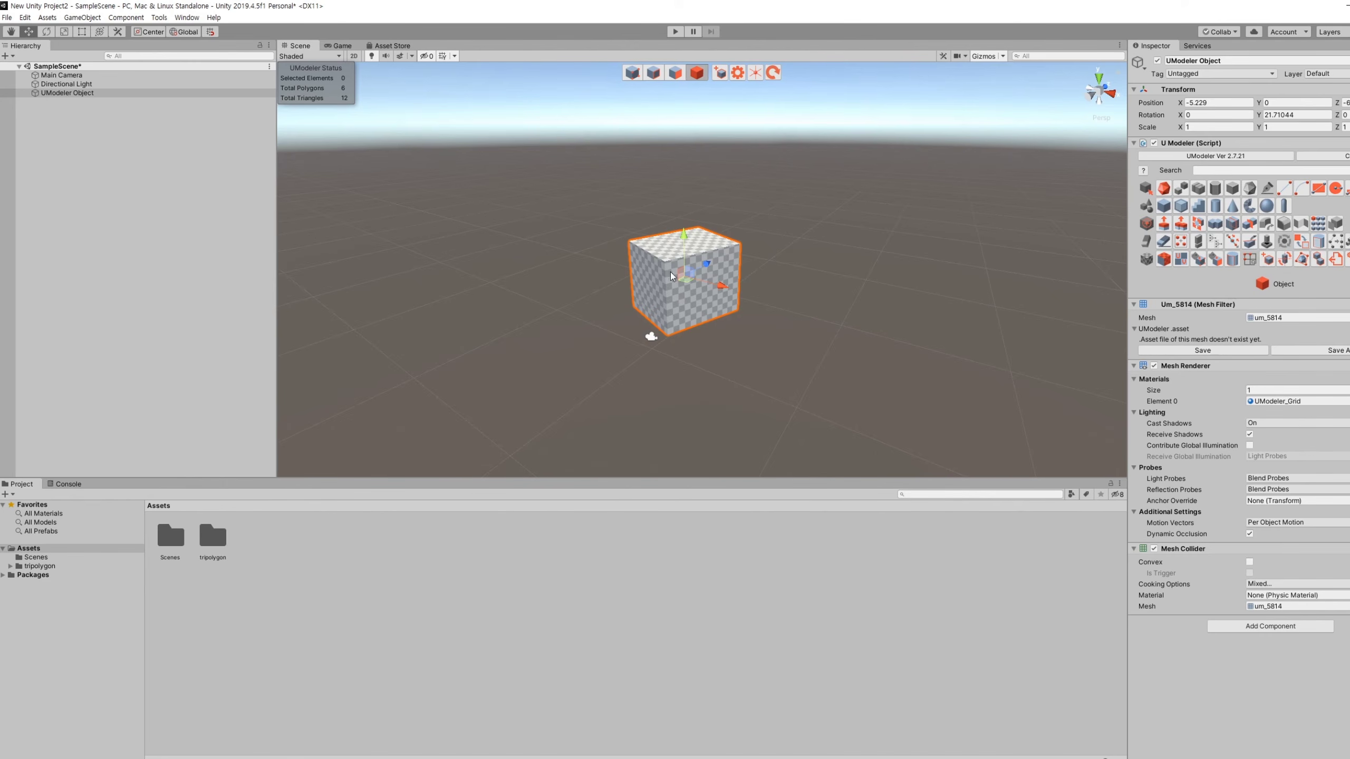
Scale the box uniformly from its center to about 1.69 and return to the move gizmo.
key(r)
drag(687, 276, 736, 250)
key(w)
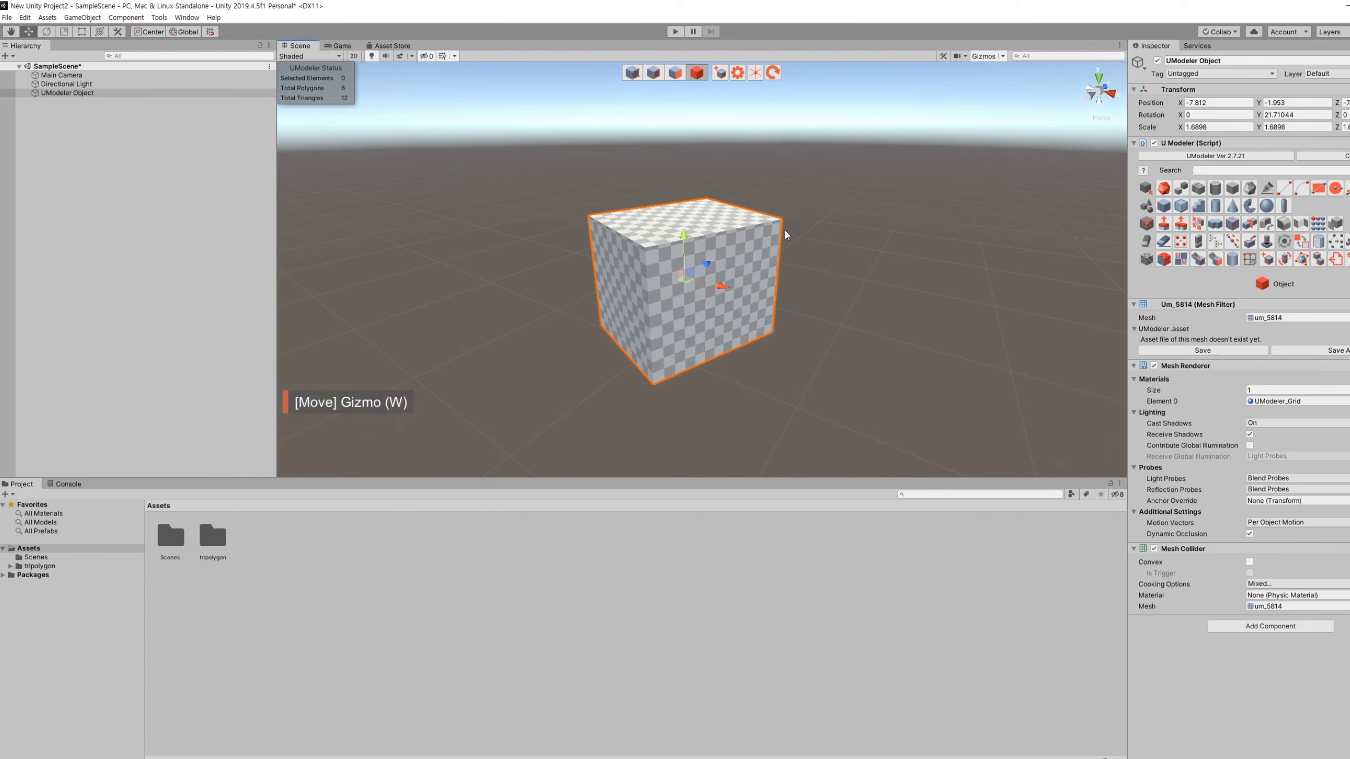